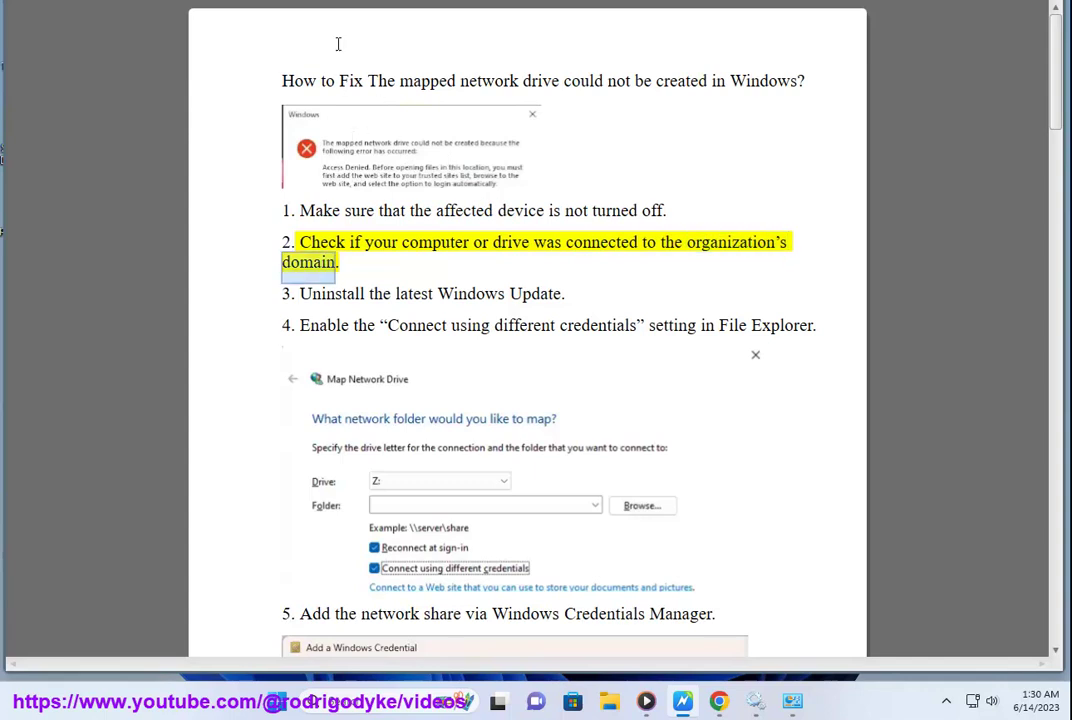
- Highlight the words 'organization's domain.' that close step 2 of the fix list
left_click_drag(678, 245, 343, 264)
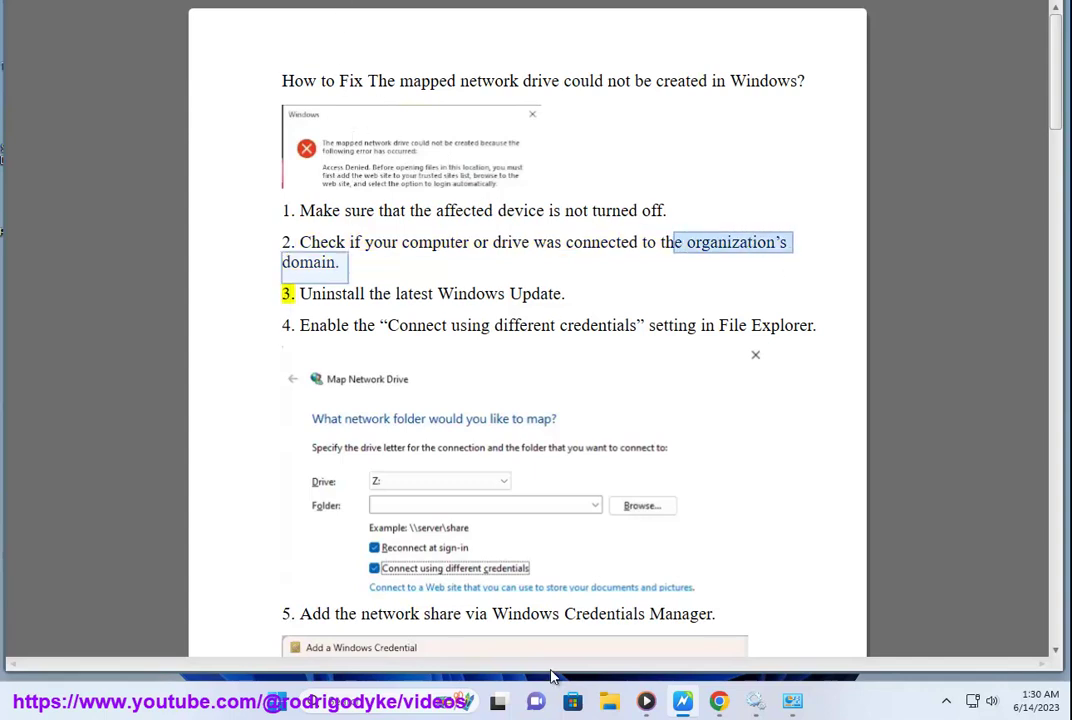
- Launch Remote Desktop Connection from recent apps, drag its dialog aside, and minimize it
left_click(377, 697)
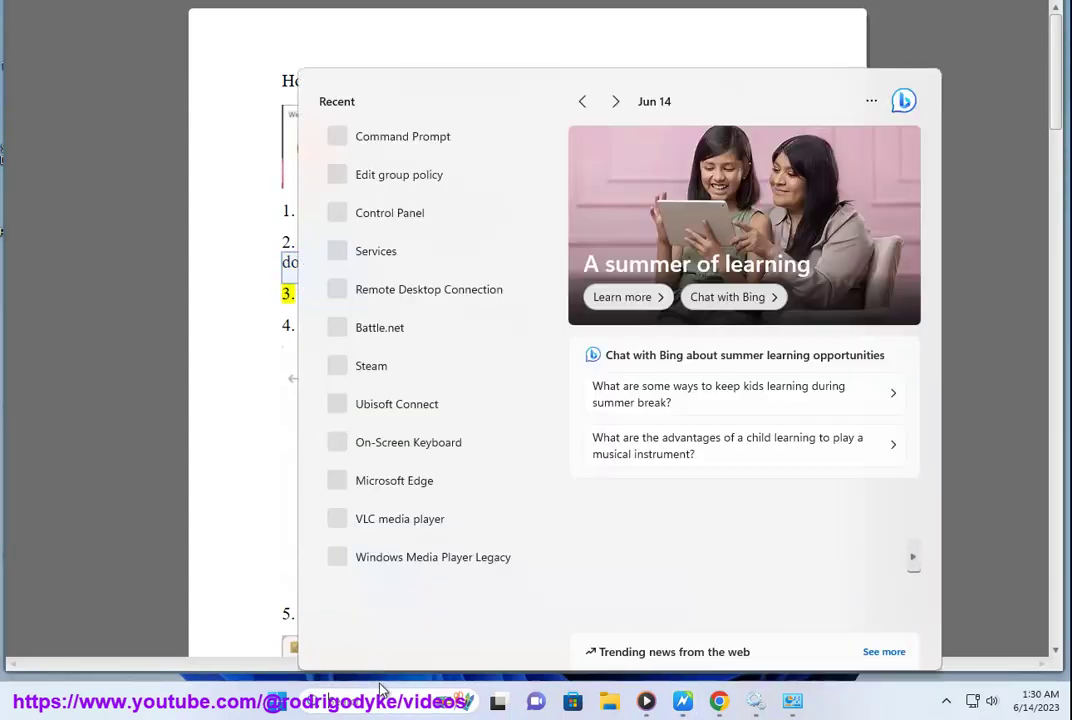
left_click(432, 290)
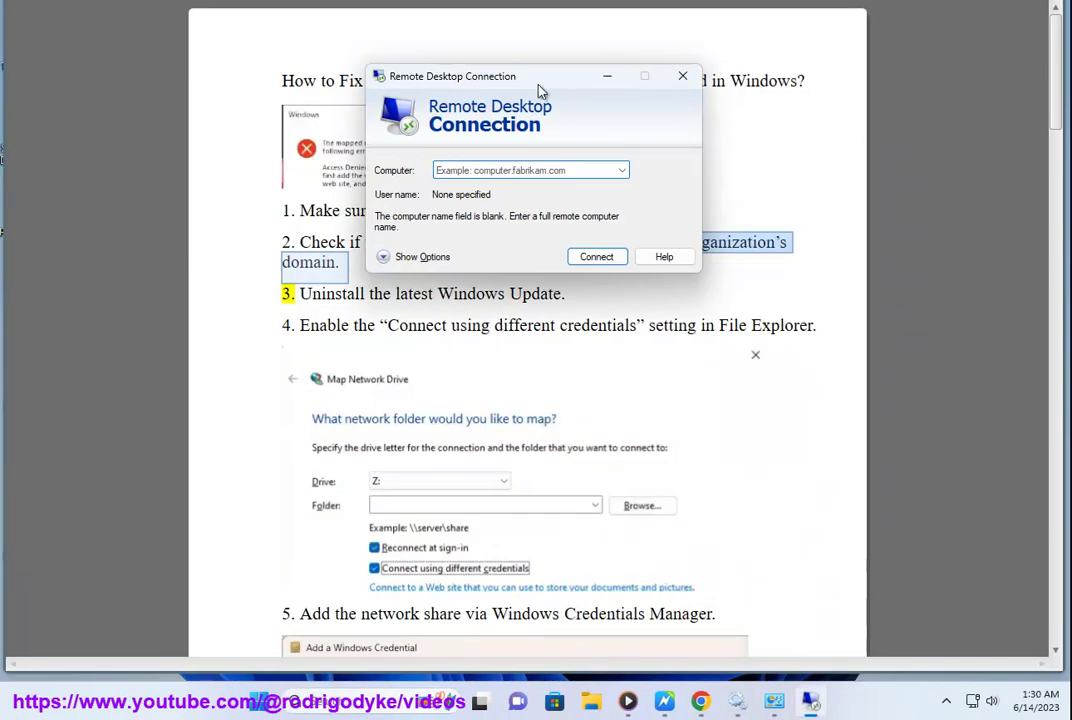
left_click_drag(538, 84, 808, 400)
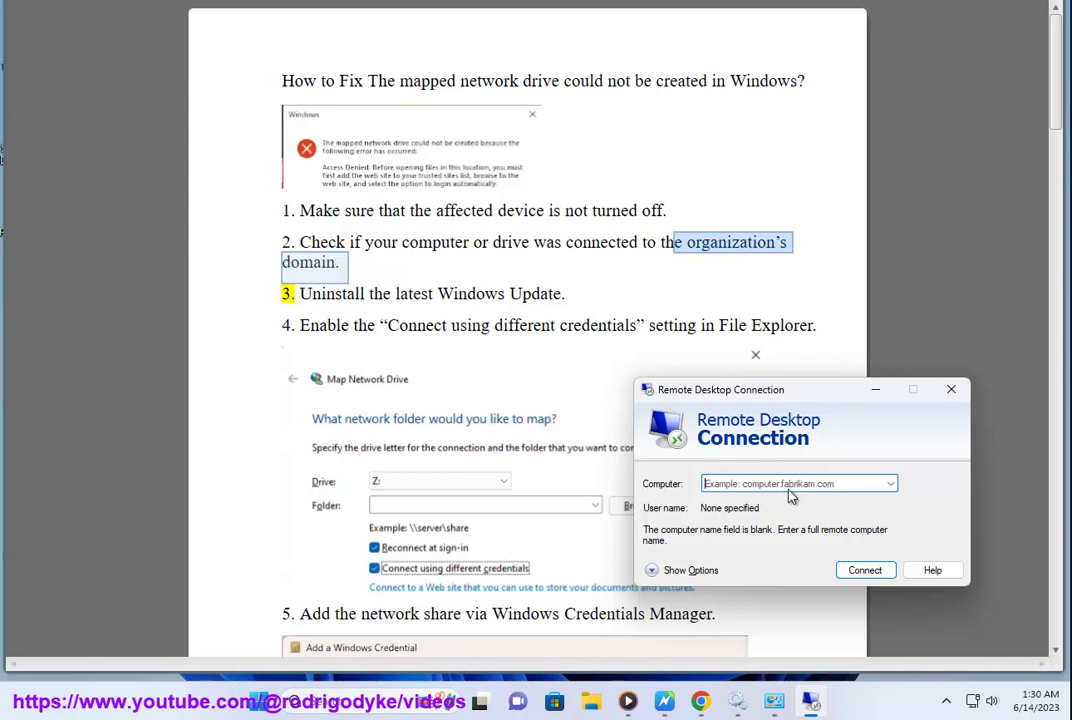
left_click(876, 393)
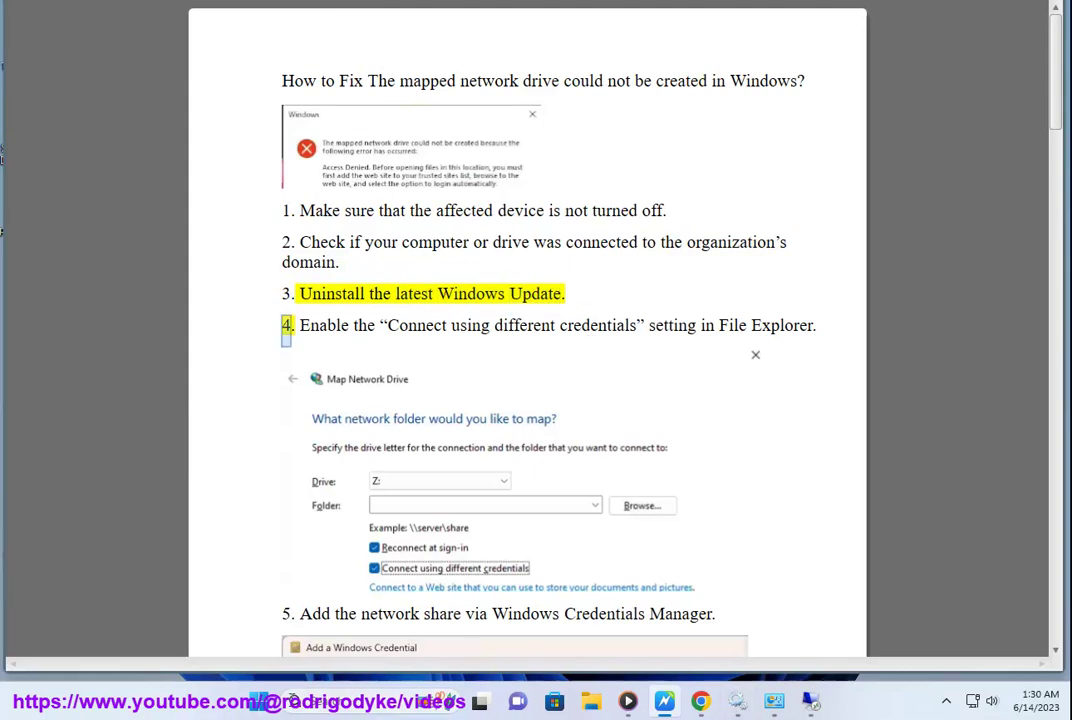
- Open Windows Settings maximized and go to the Windows Update page
key("super")
left_click(578, 286)
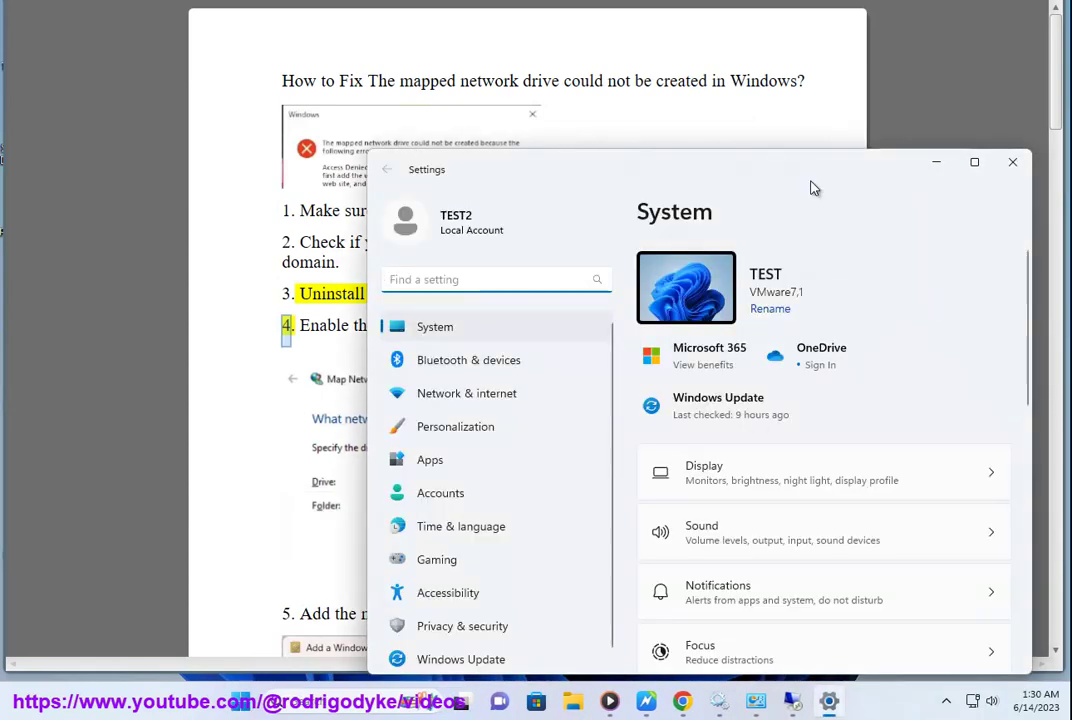
left_click(976, 163)
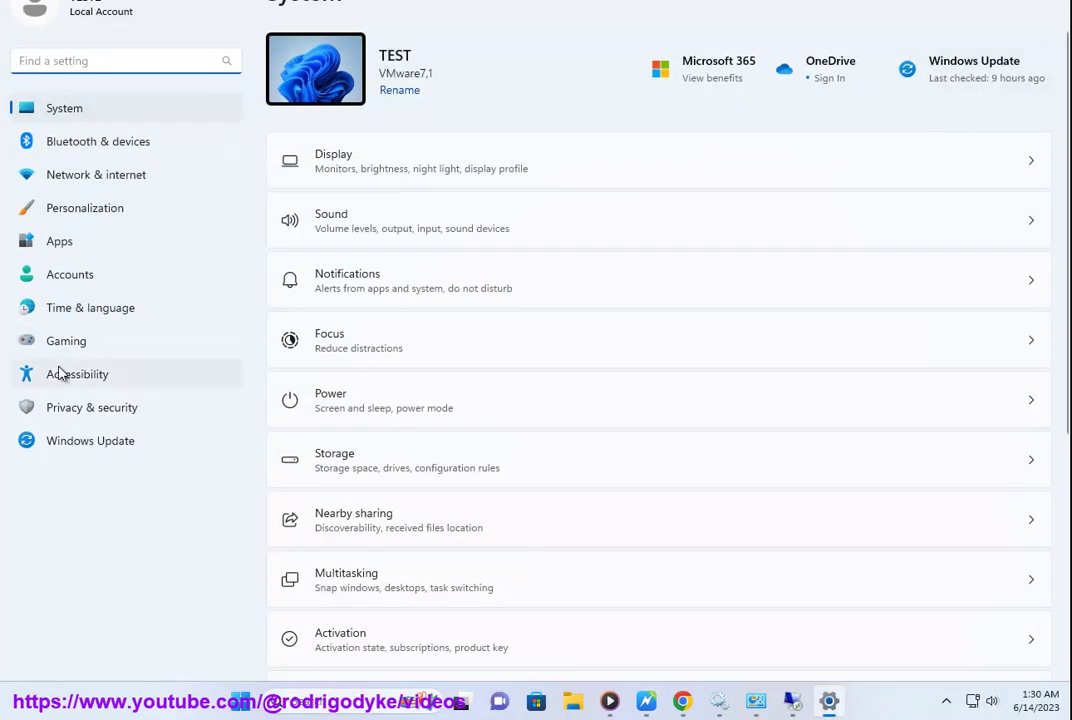
left_click(146, 436)
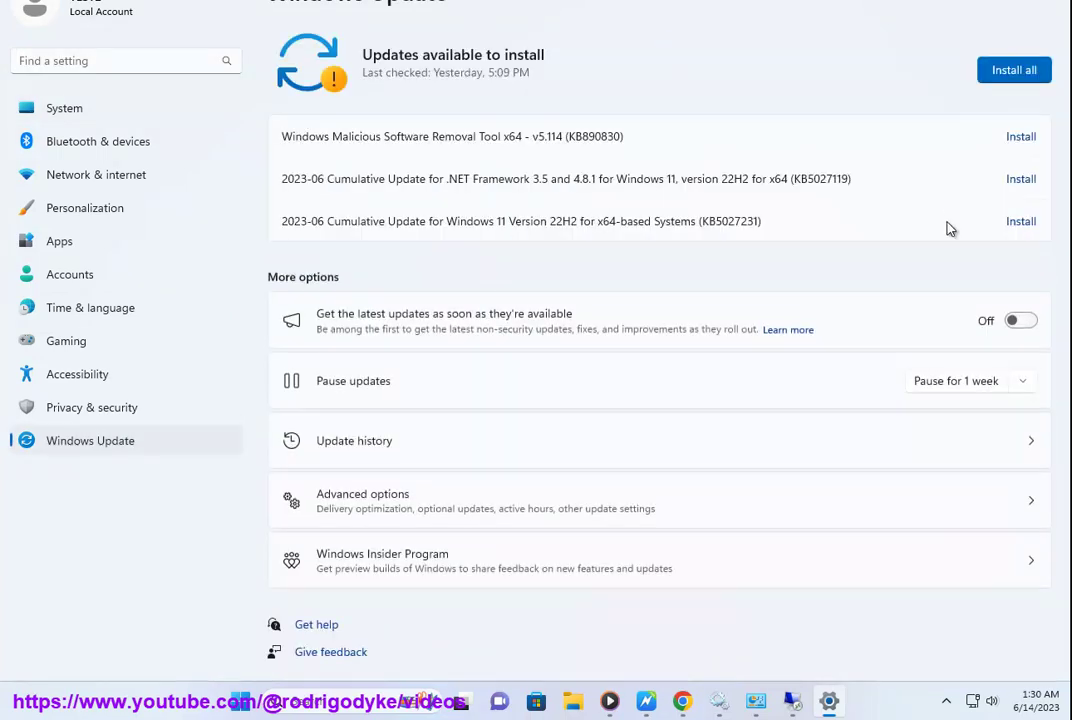
left_click(487, 504)
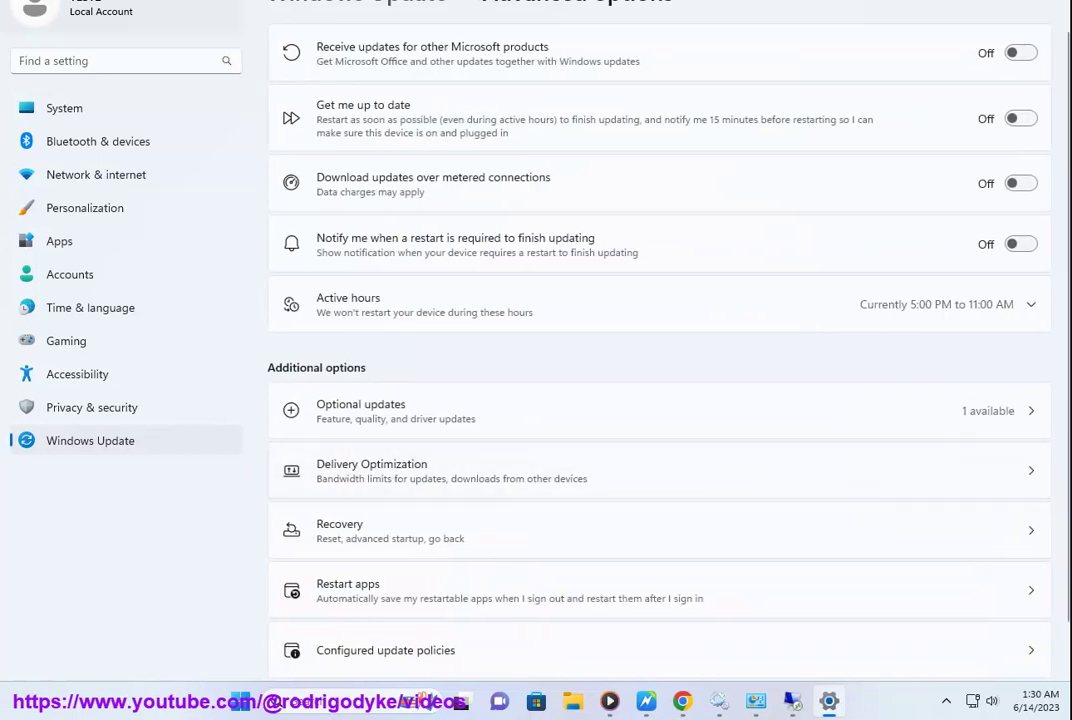
key("alt+Left")
- Uninstall update KB5026446 from Update history's Uninstall updates list and confirm
left_click(455, 462)
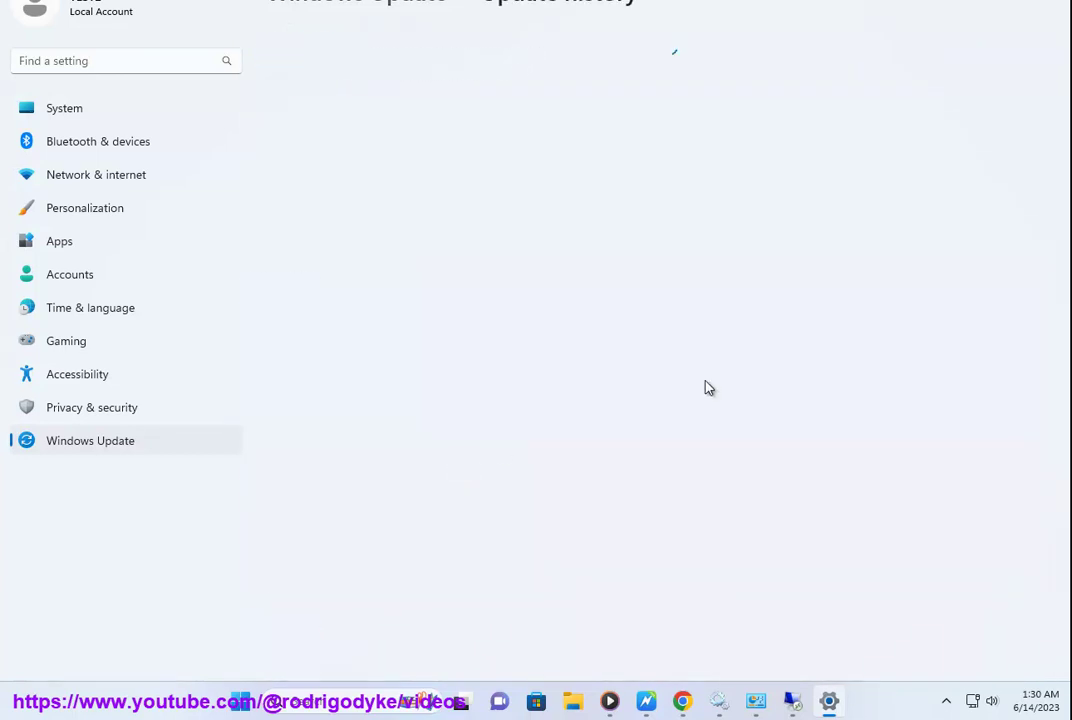
scroll(742, 353, "down", 10)
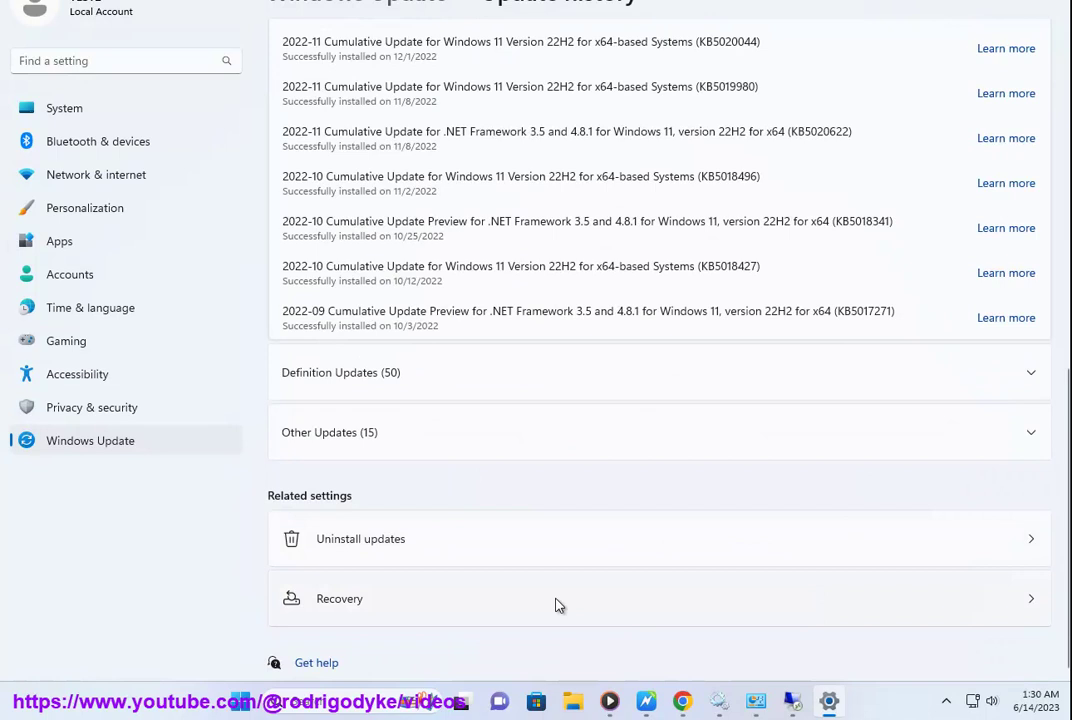
left_click(835, 548)
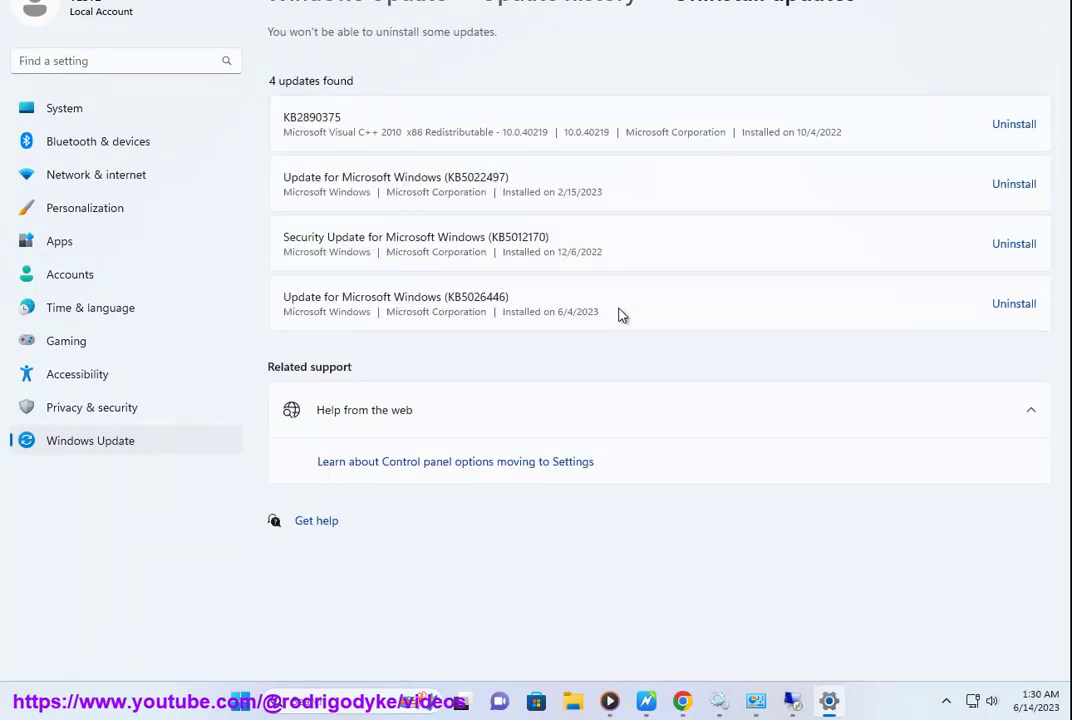
left_click(1030, 304)
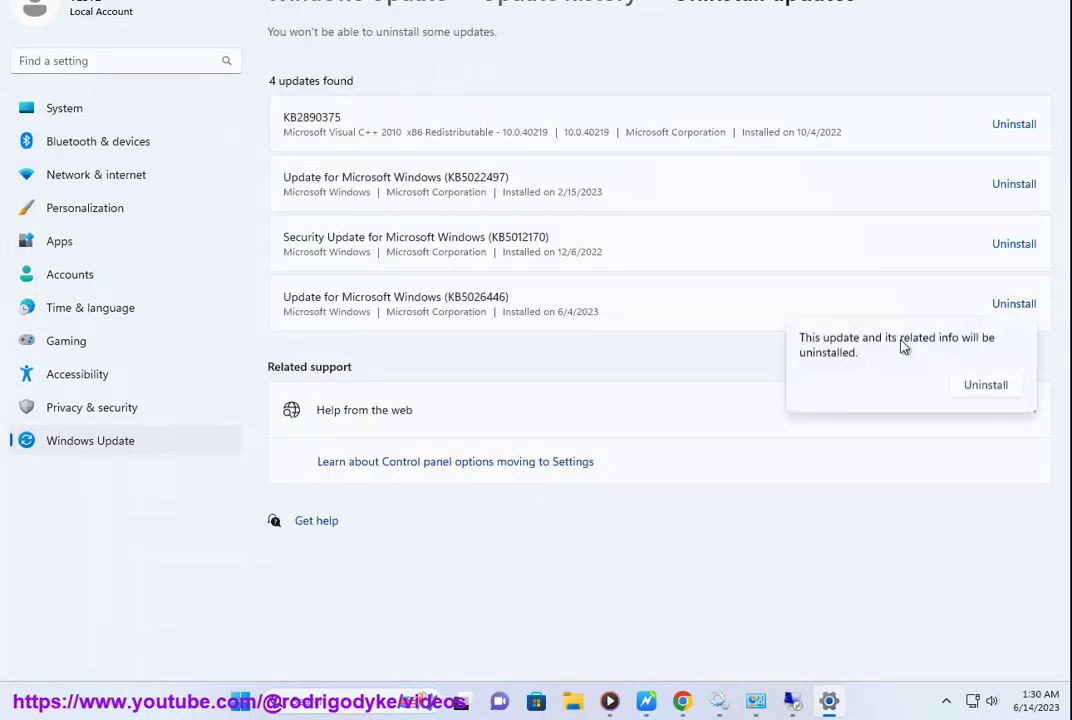
left_click(974, 393)
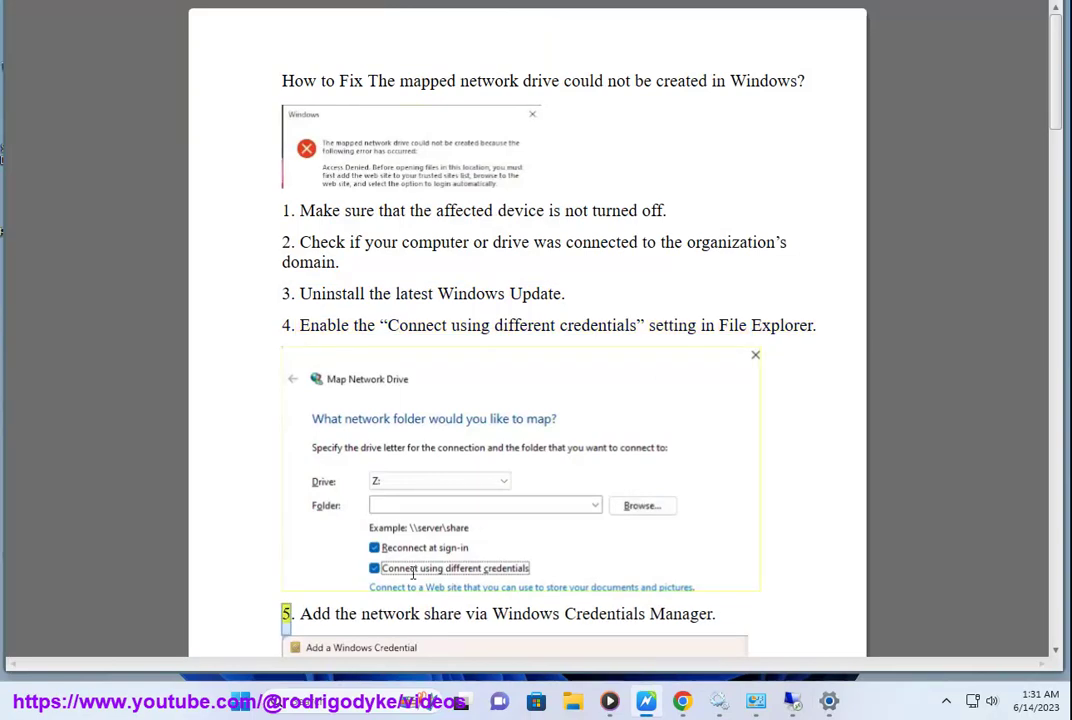
- Open Credential Manager's Windows Credentials through Control Panel > User Accounts, then minimize it
scroll(771, 510, "down", 5)
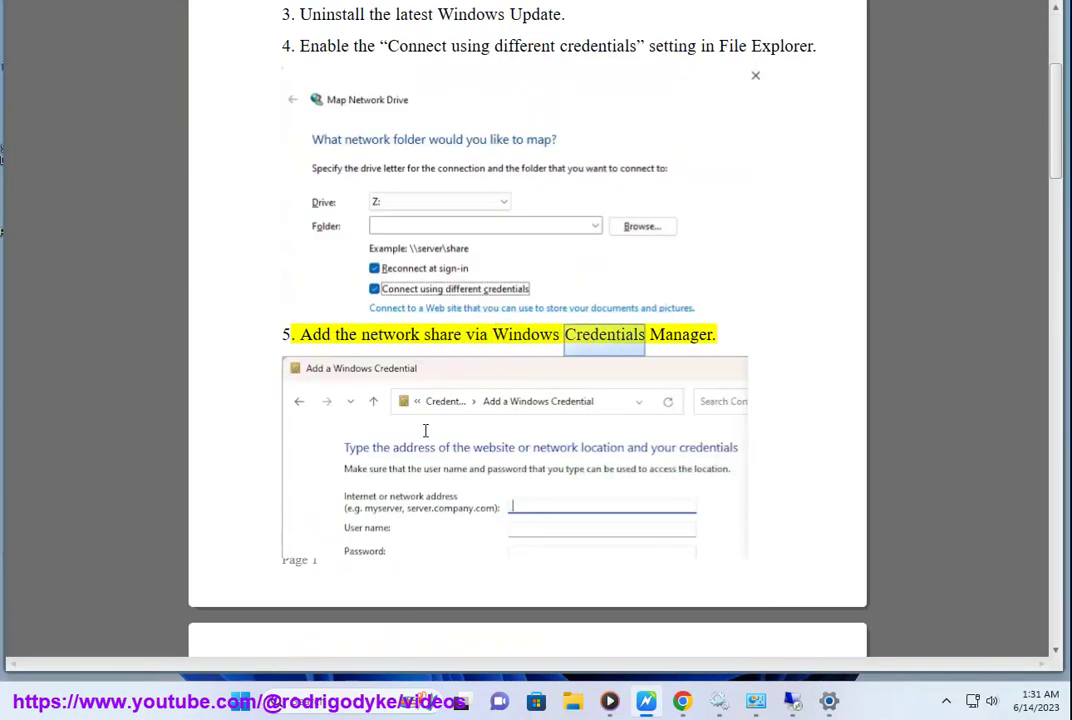
scroll(489, 380, "down", 1)
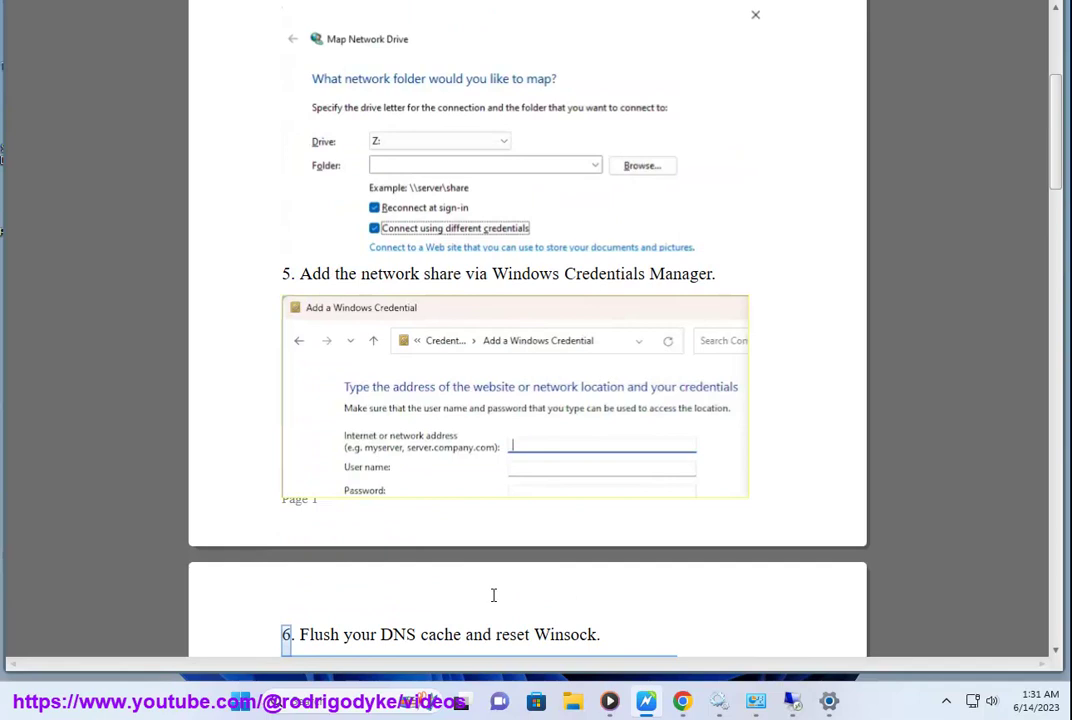
left_click(372, 690)
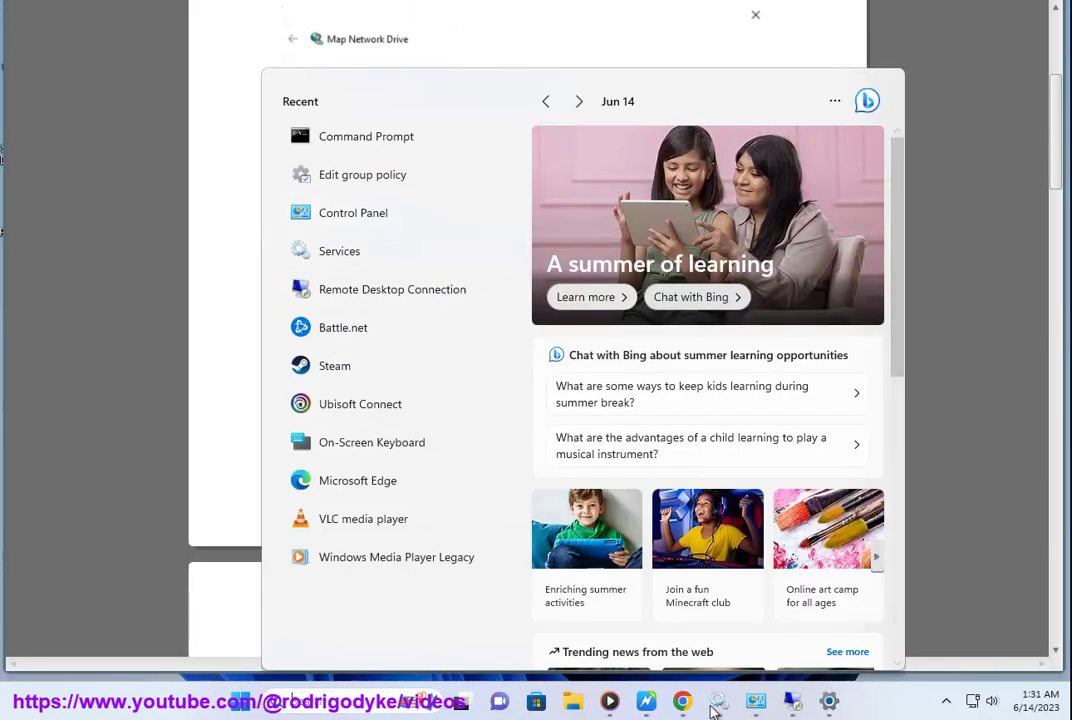
left_click(757, 702)
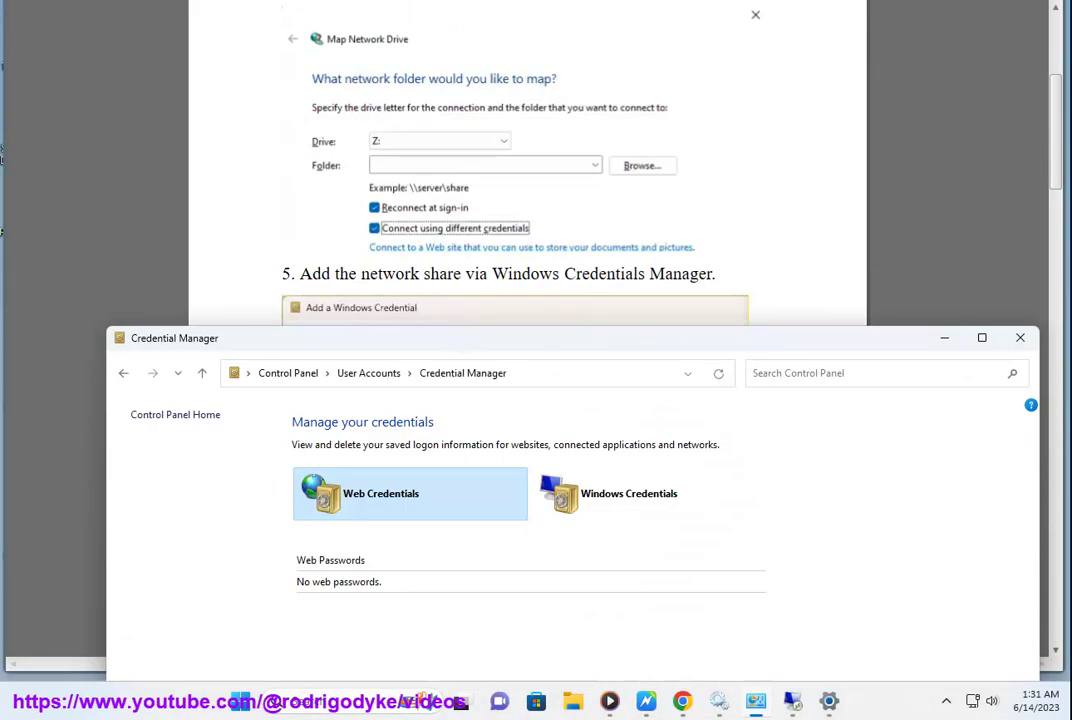
left_click(370, 229)
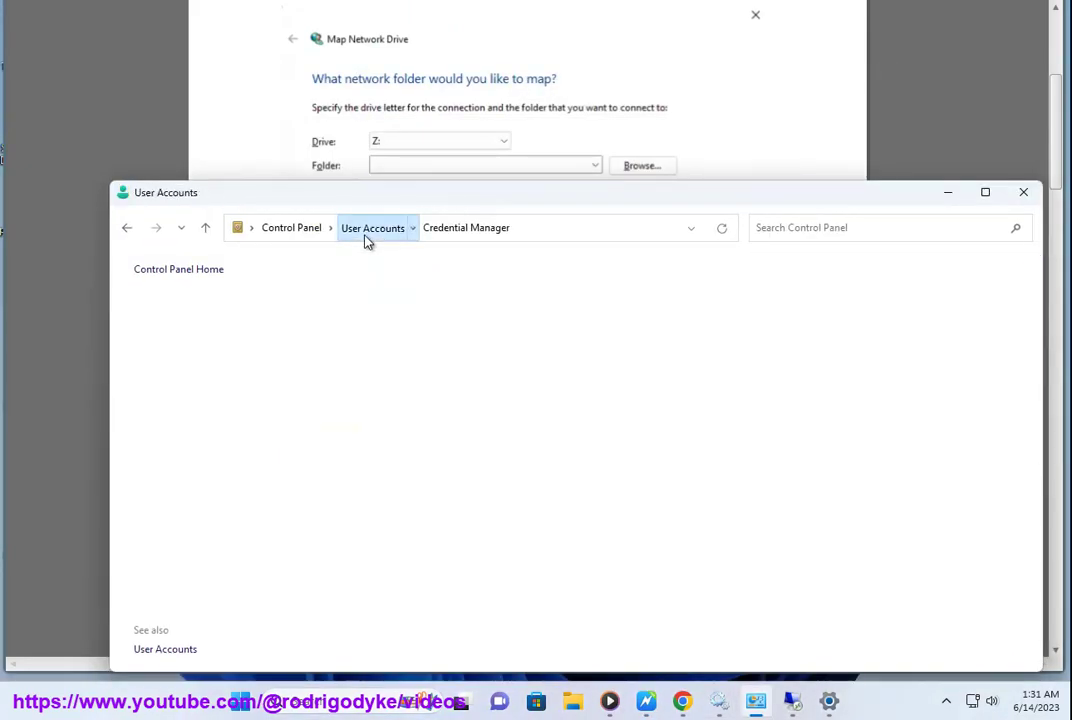
left_click(289, 230)
left_click(670, 321)
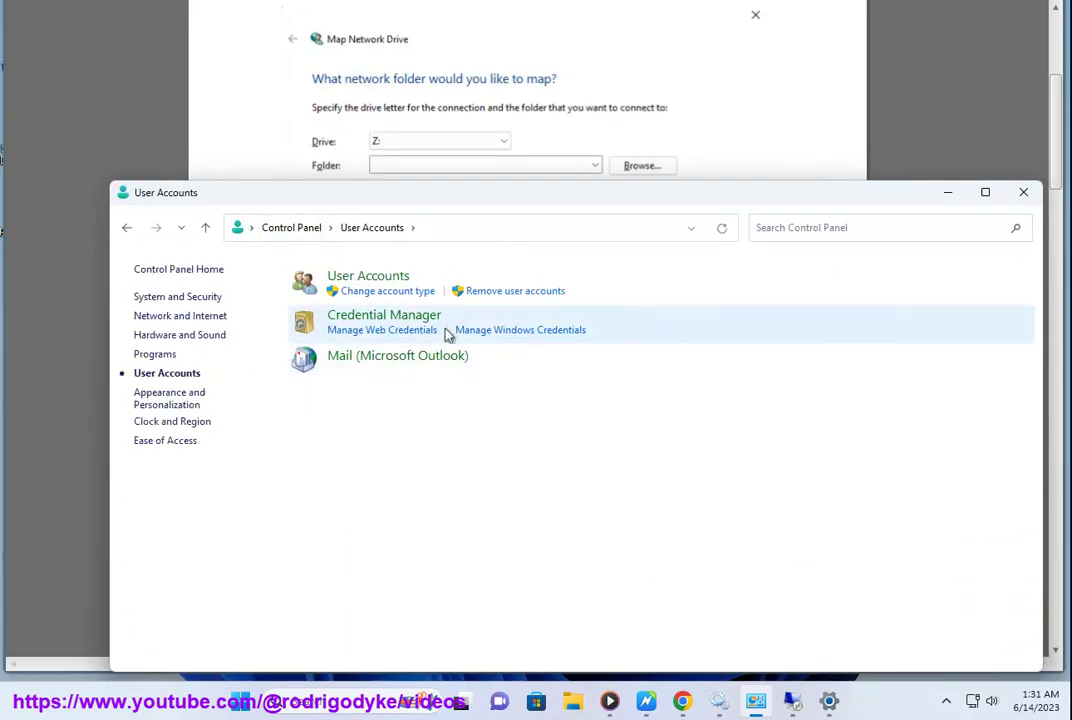
left_click(405, 318)
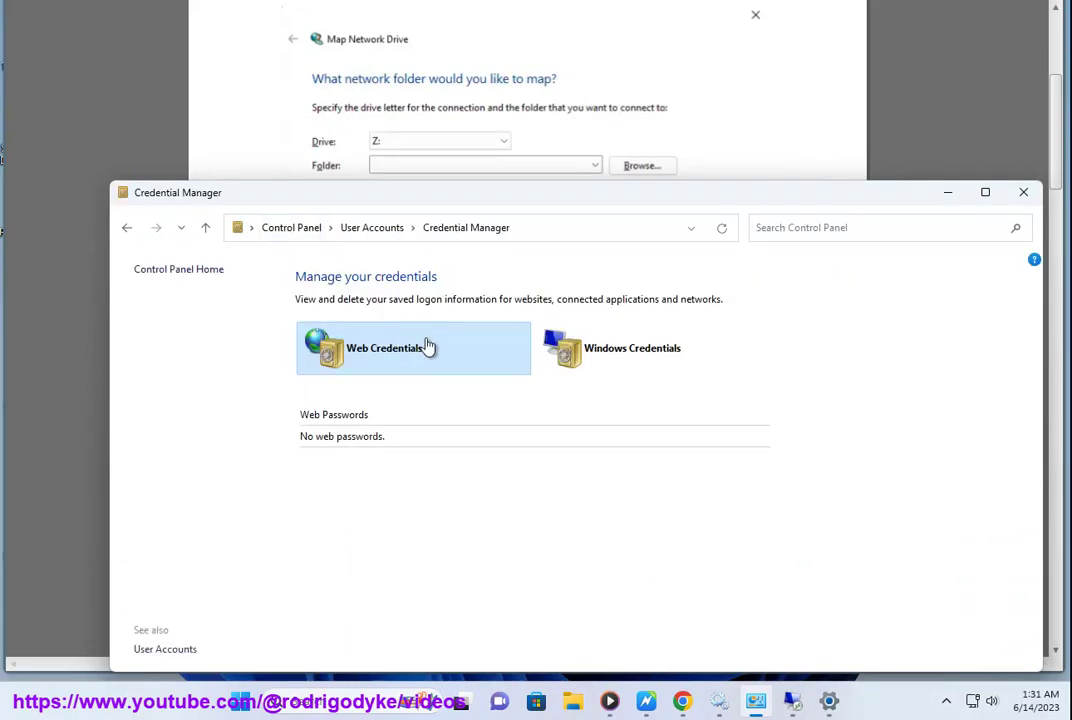
left_click(614, 353)
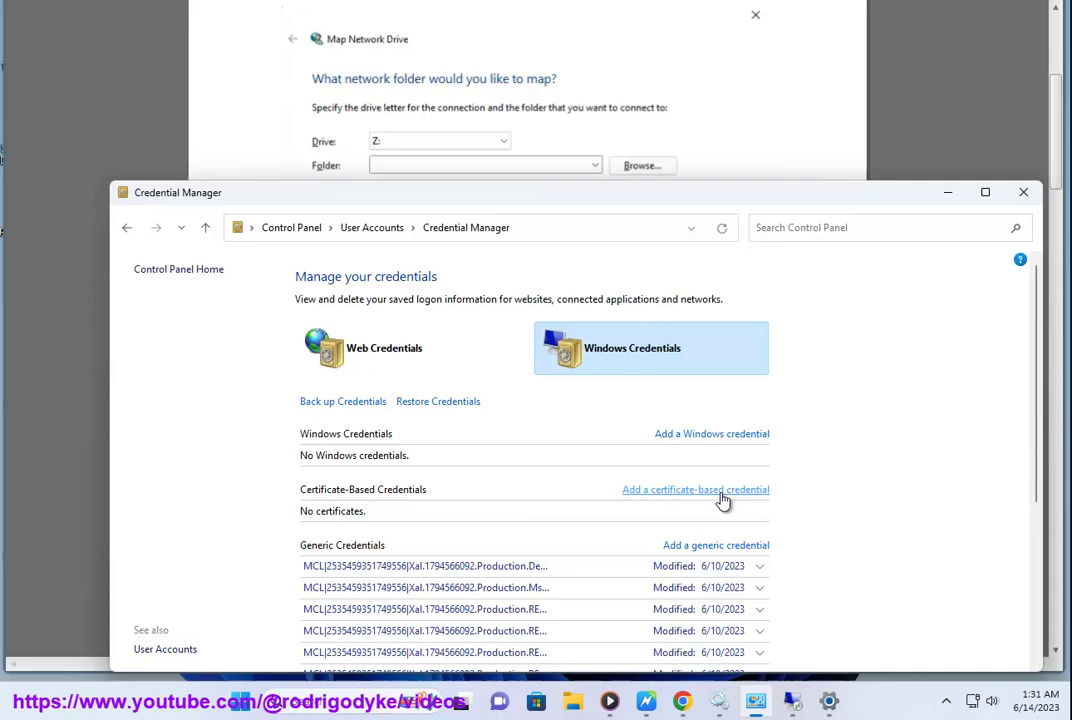
left_click(947, 197)
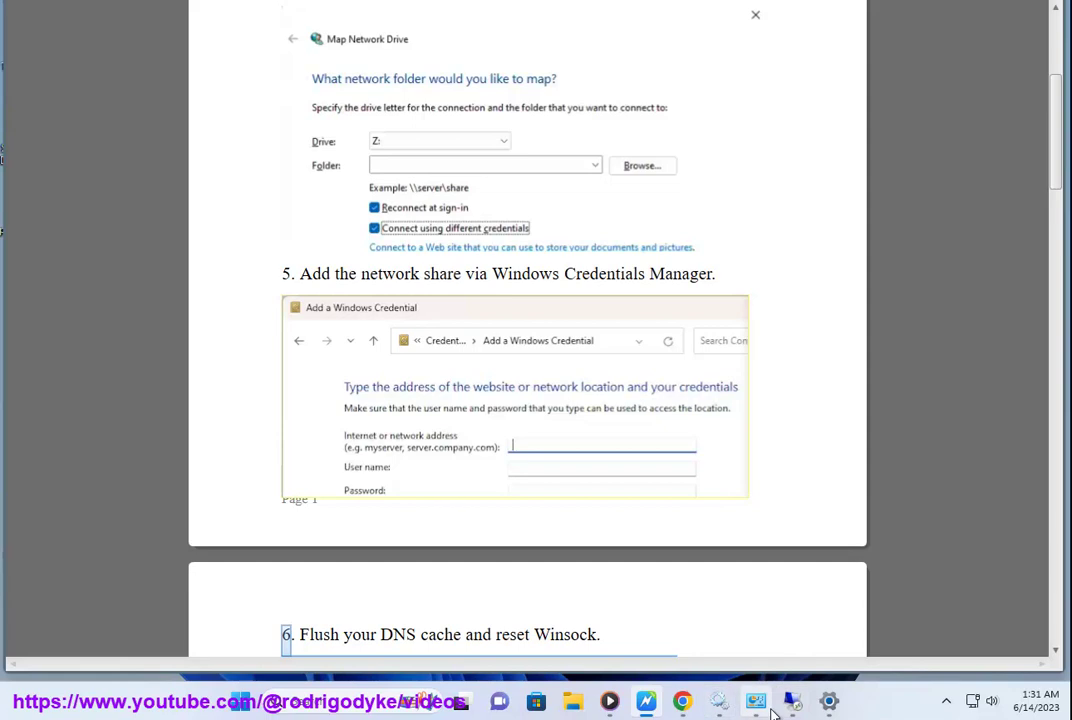
- Open the blank Add a Windows Credential form, visit its user name and password fields, then minimize it
left_click(755, 700)
left_click(733, 436)
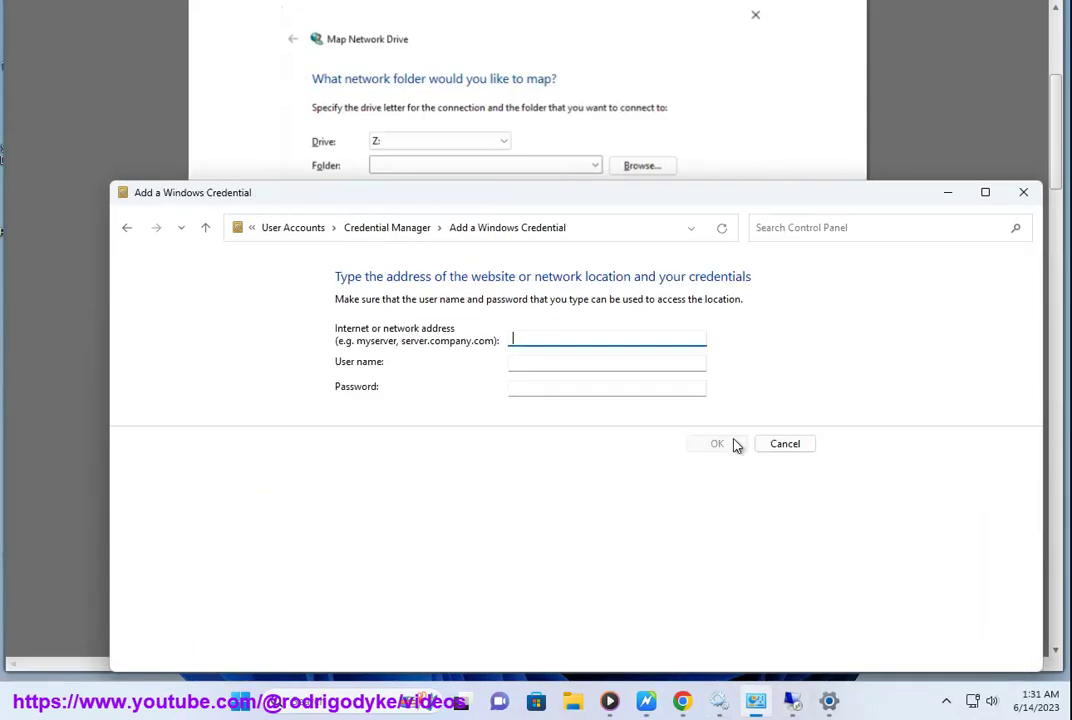
left_click(537, 367)
left_click(541, 388)
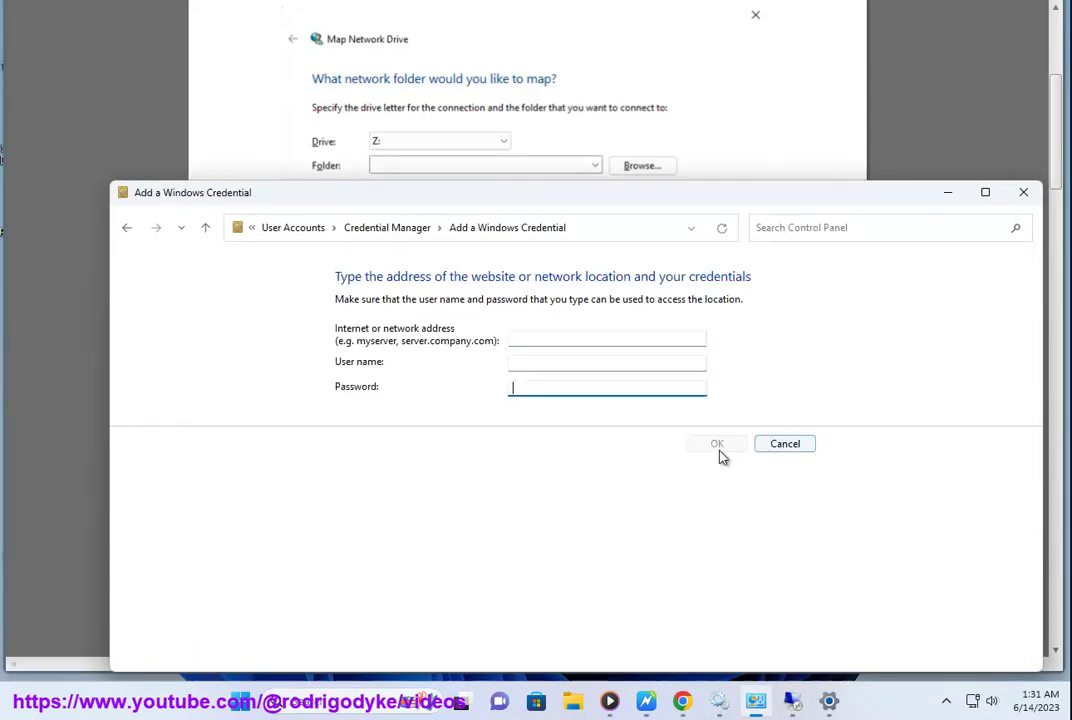
left_click(948, 194)
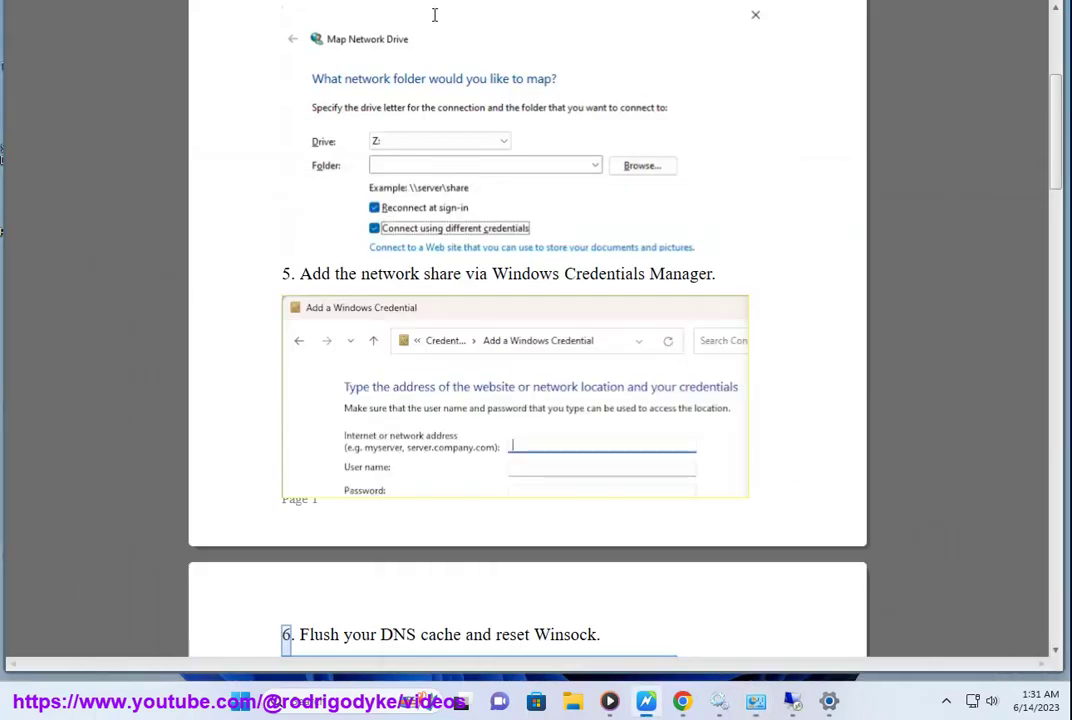
scroll(500, 190, "down", 1)
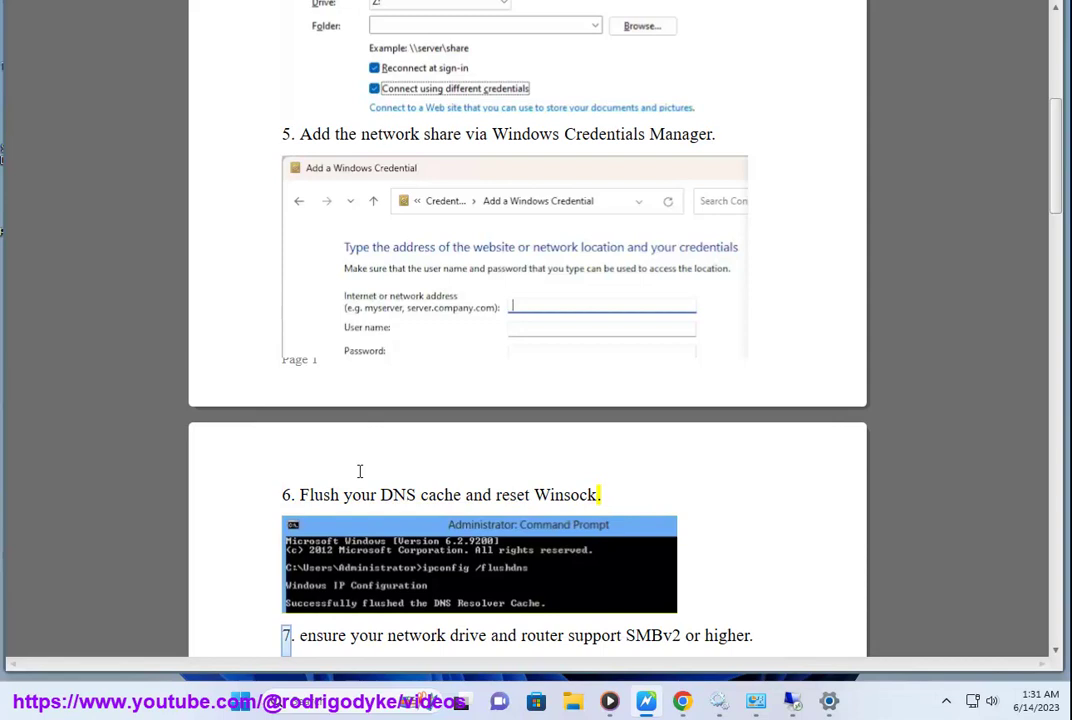
left_click(357, 703)
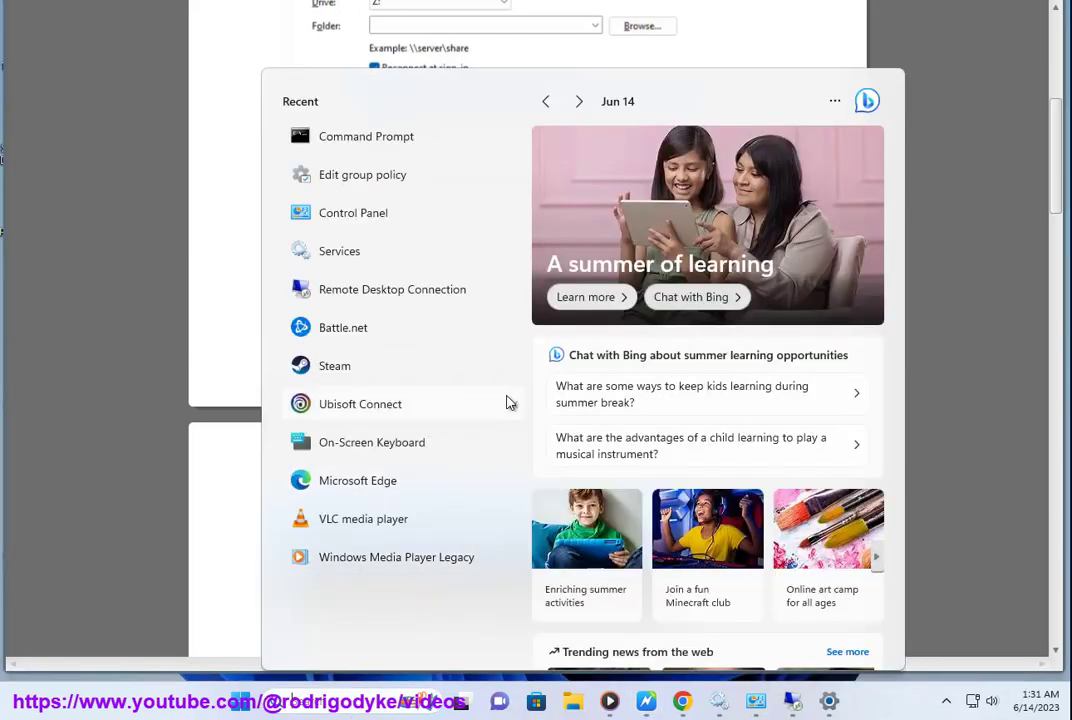
right_click(366, 148)
left_click(395, 158)
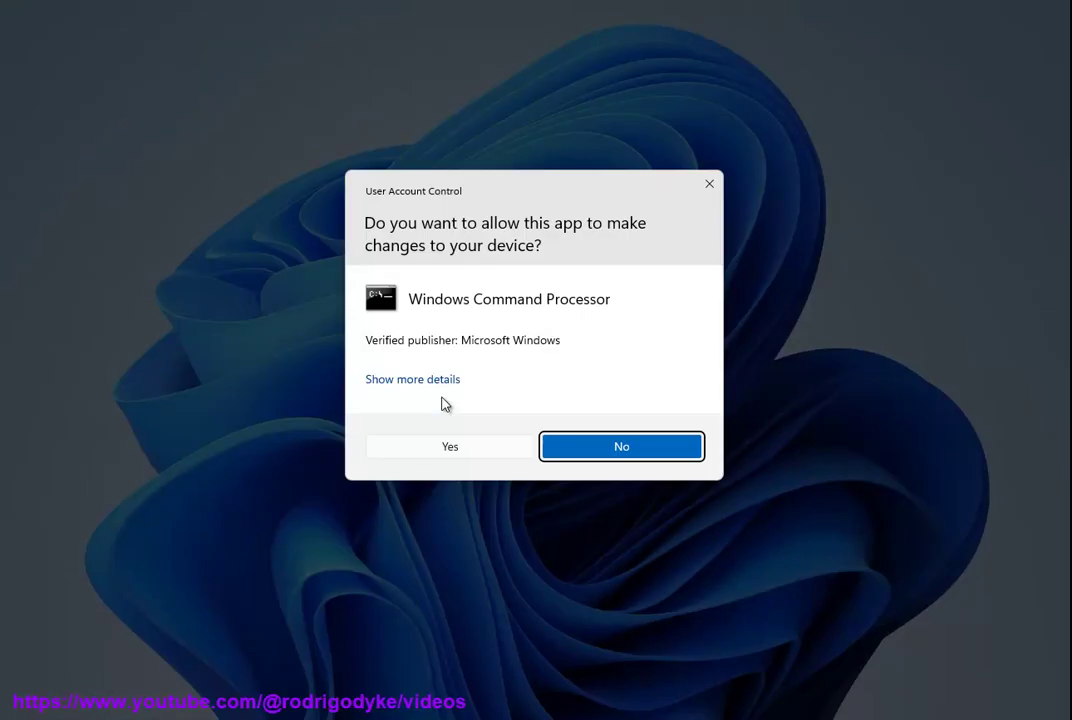
left_click(415, 443)
left_click_drag(350, 2, 434, 114)
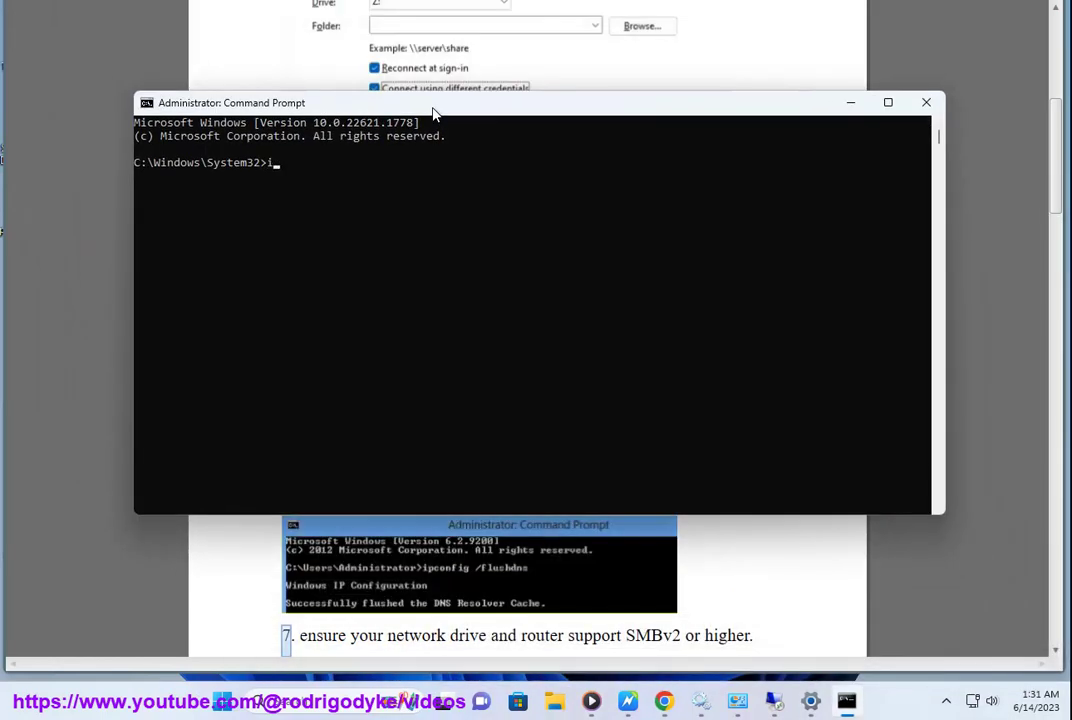
type("ipconfig /flushdns")
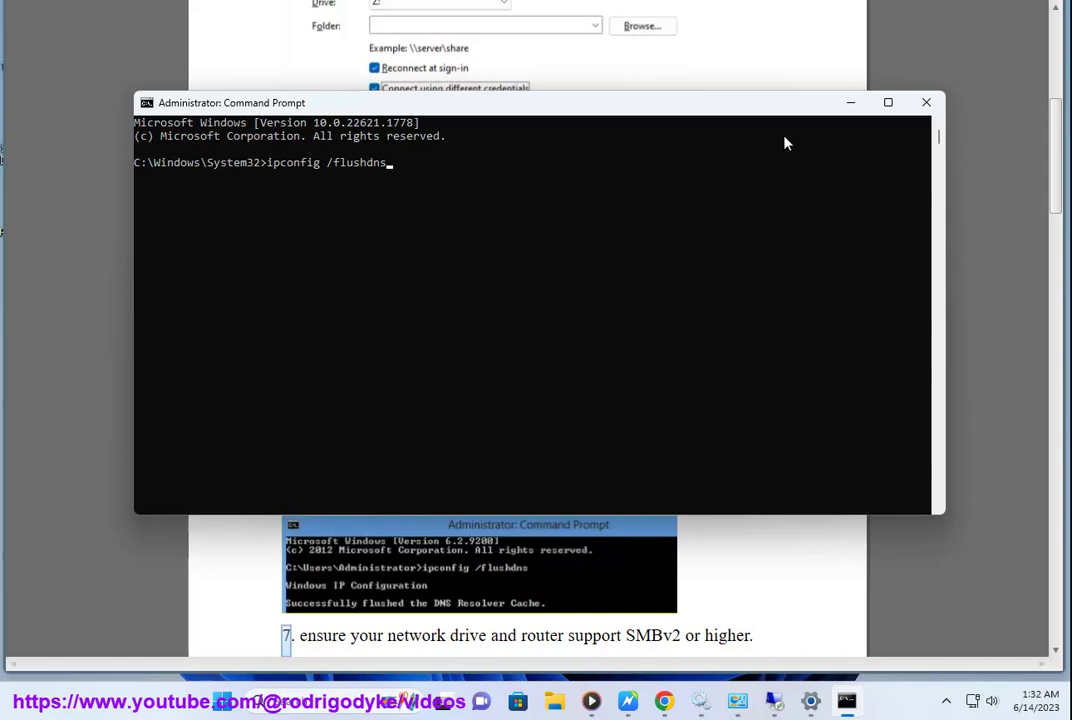
left_click(927, 108)
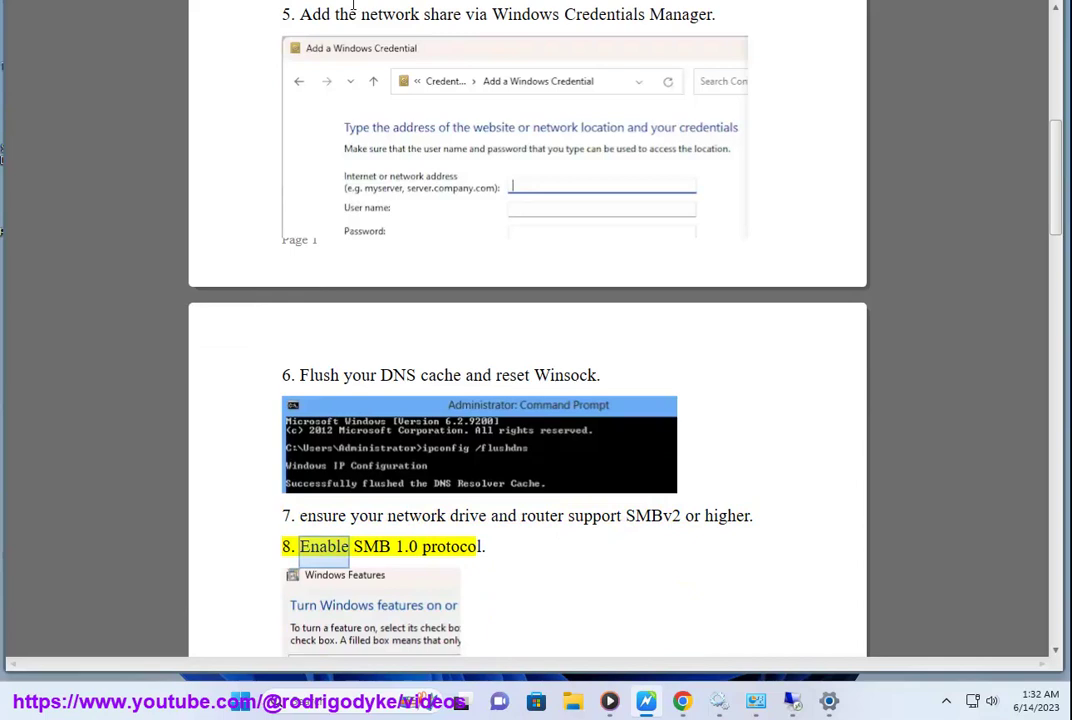
- Restart Read Aloud at step 7 and at SMBv2 in step 8, then bring up Windows search
left_click(386, 520)
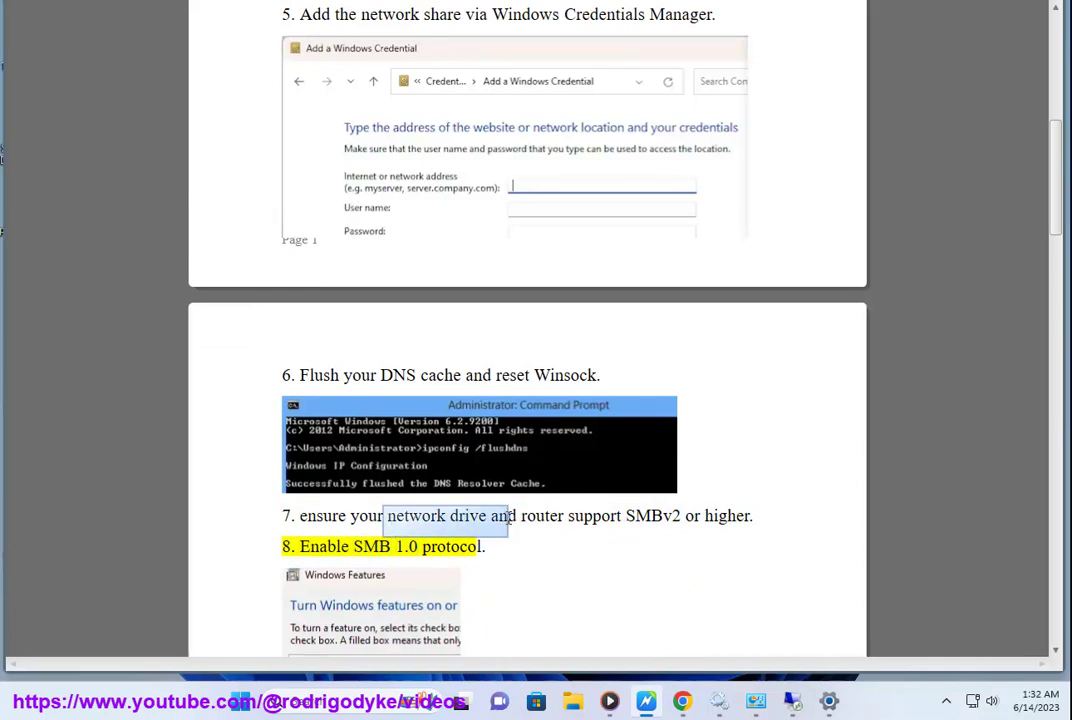
scroll(546, 349, "up", 1)
scroll(610, 430, "down", 1)
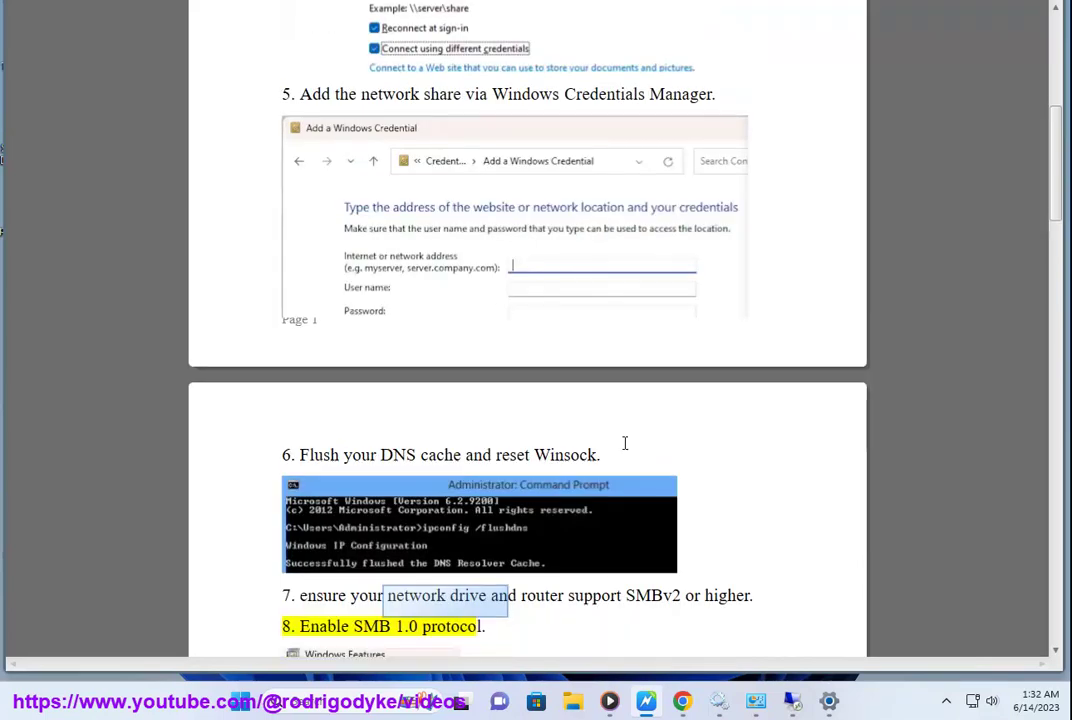
left_click(651, 558)
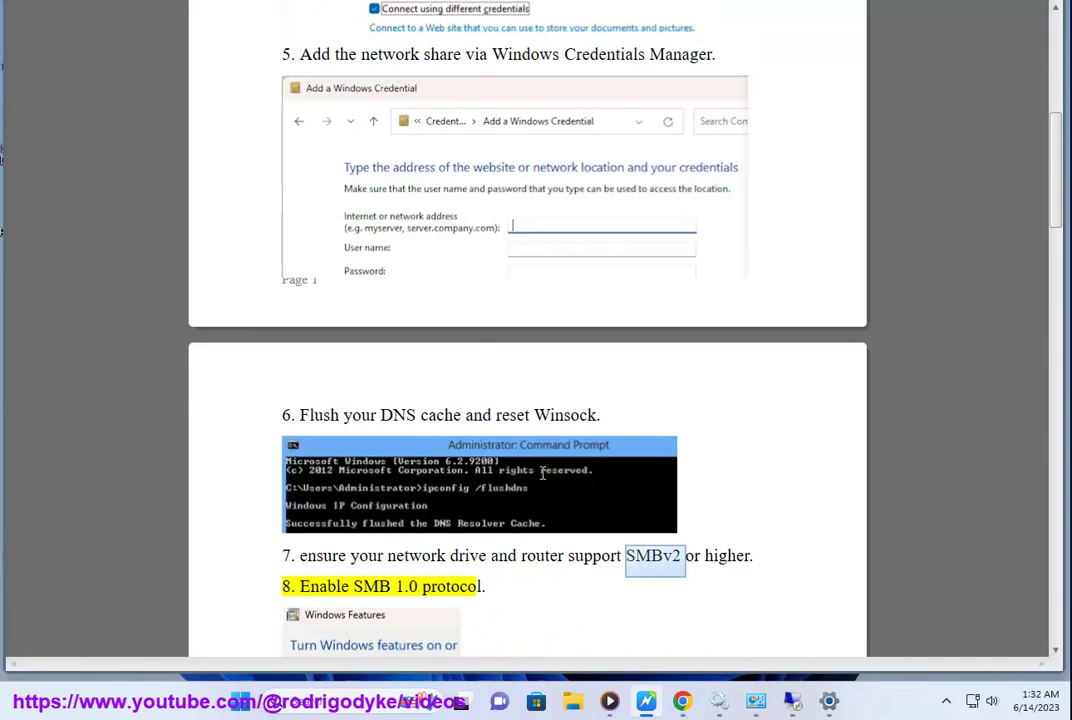
scroll(490, 308, "down", 2)
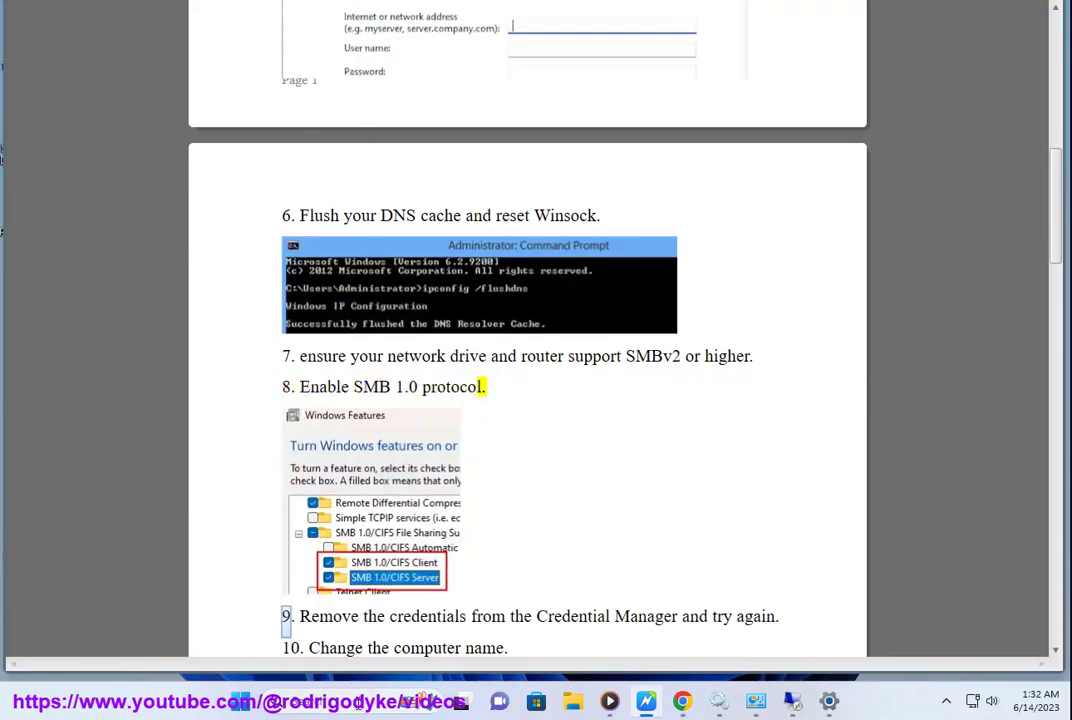
left_click(362, 708)
- Search 'turn', open Windows Features, and enable SMB 1.0/CIFS File Sharing Support with its sub-features, then OK
type("turn")
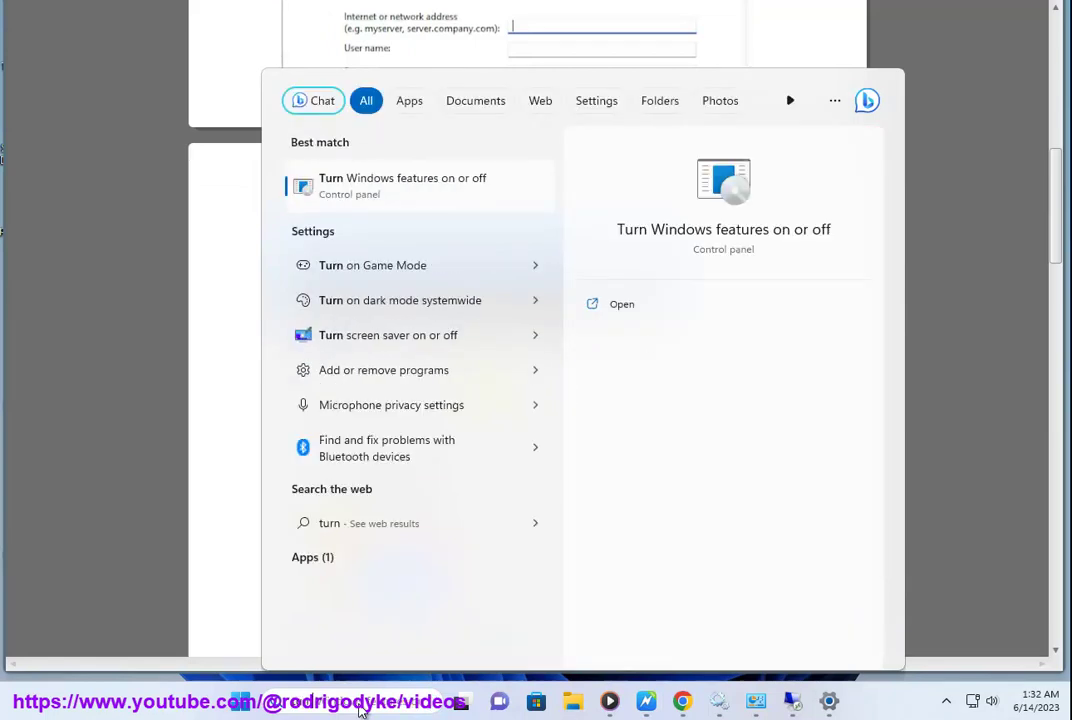
left_click(446, 200)
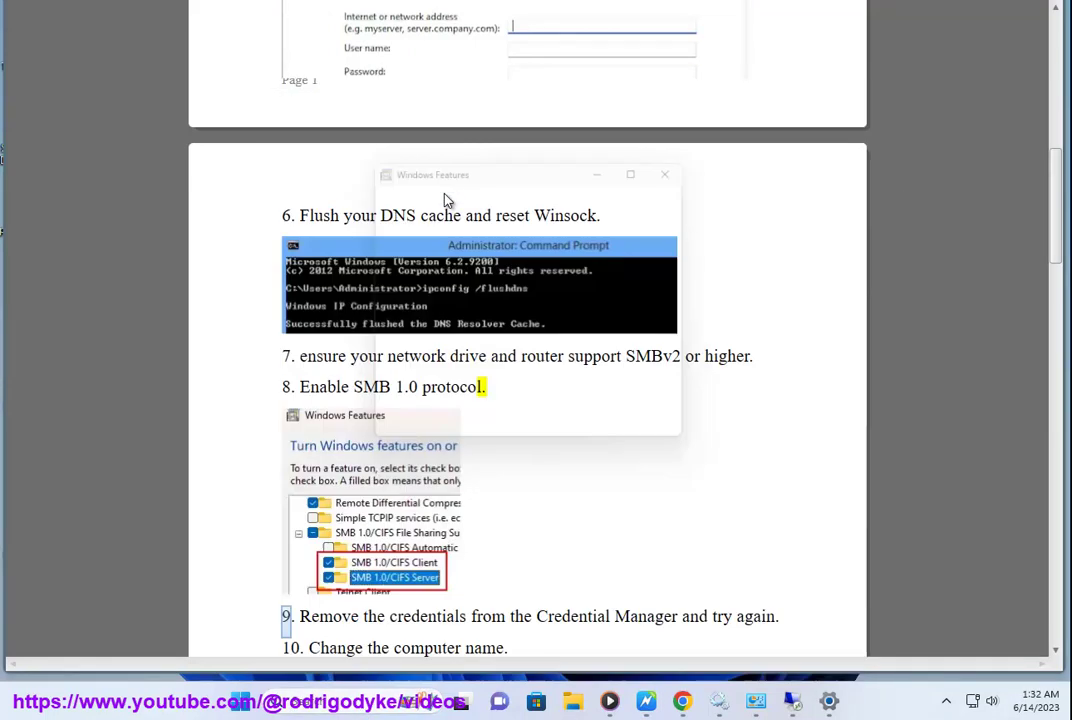
left_click_drag(540, 176, 690, 213)
scroll(665, 400, "down", 2)
scroll(665, 428, "down", 2)
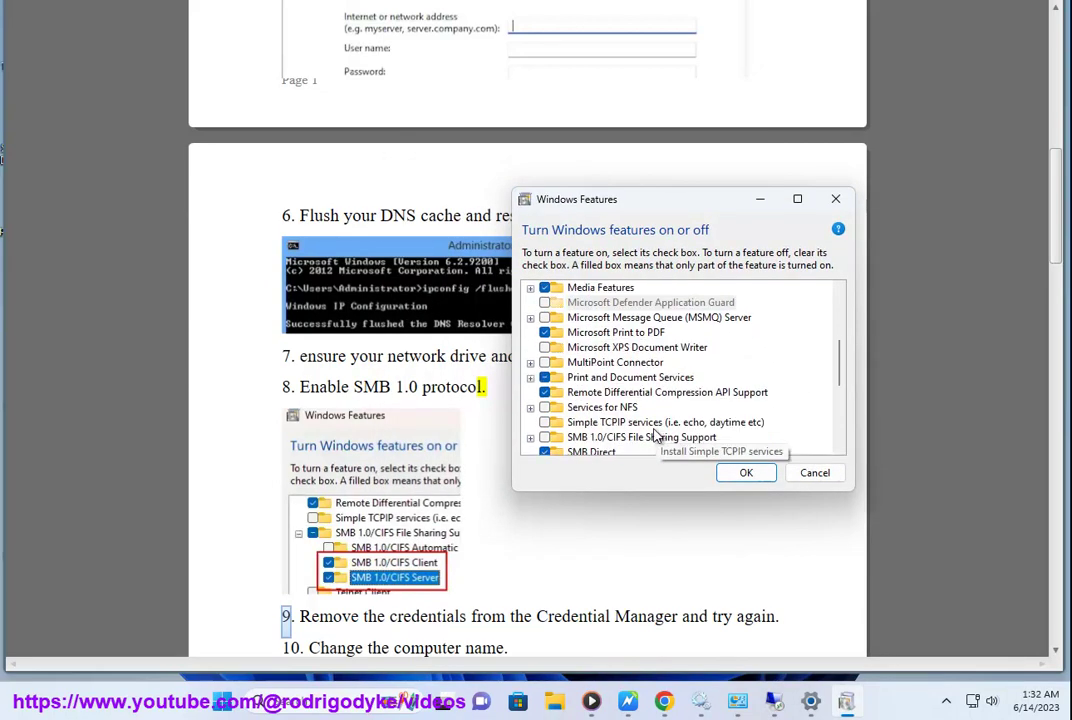
left_click(672, 439)
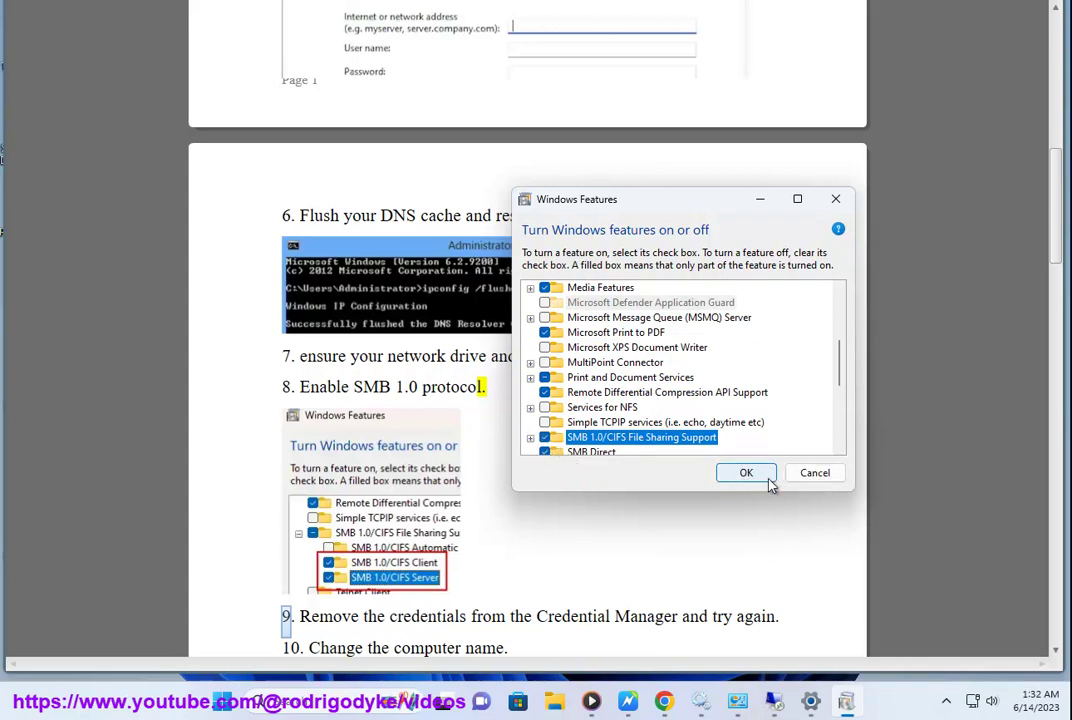
left_click(530, 437)
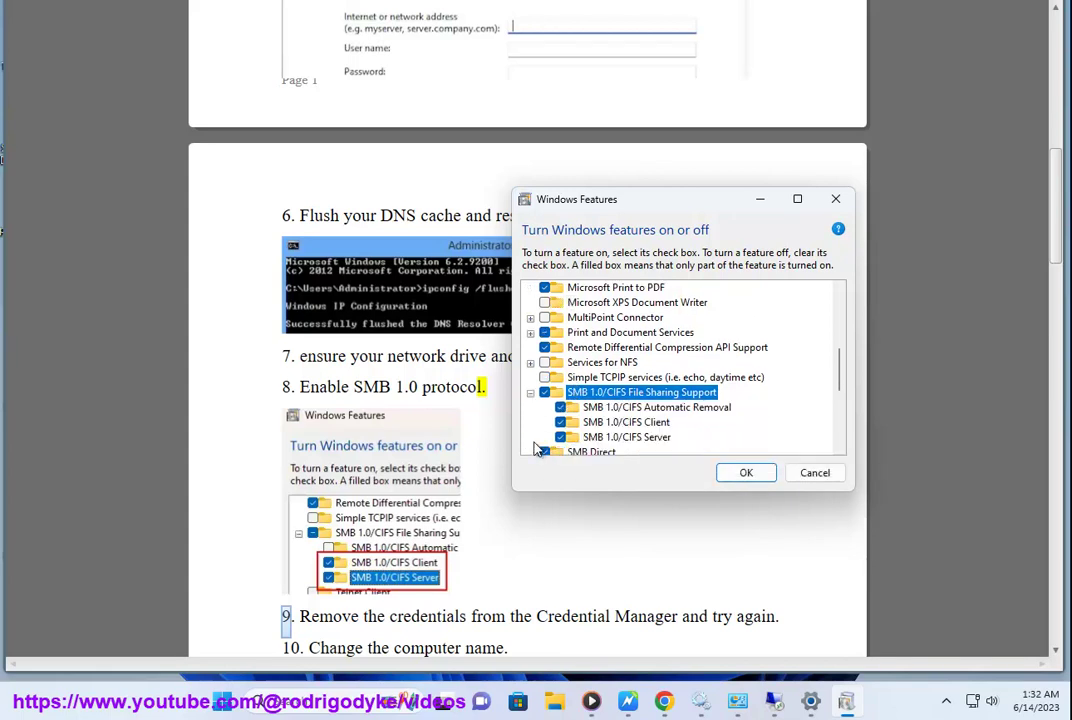
left_click(755, 481)
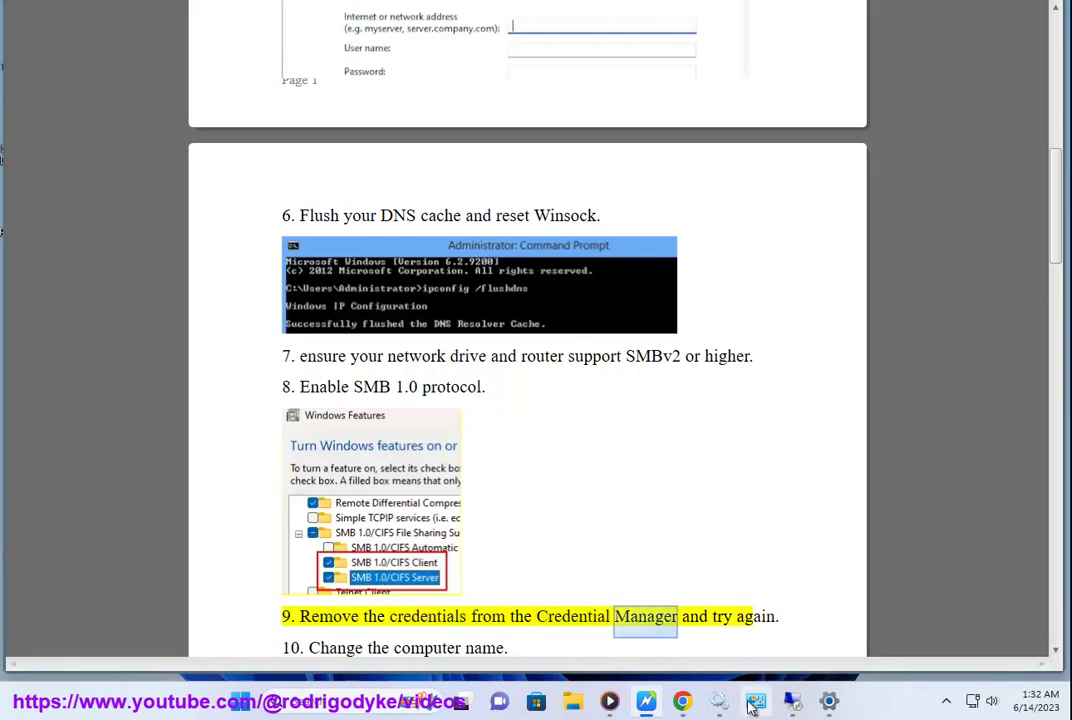
left_click(756, 701)
left_click(468, 227)
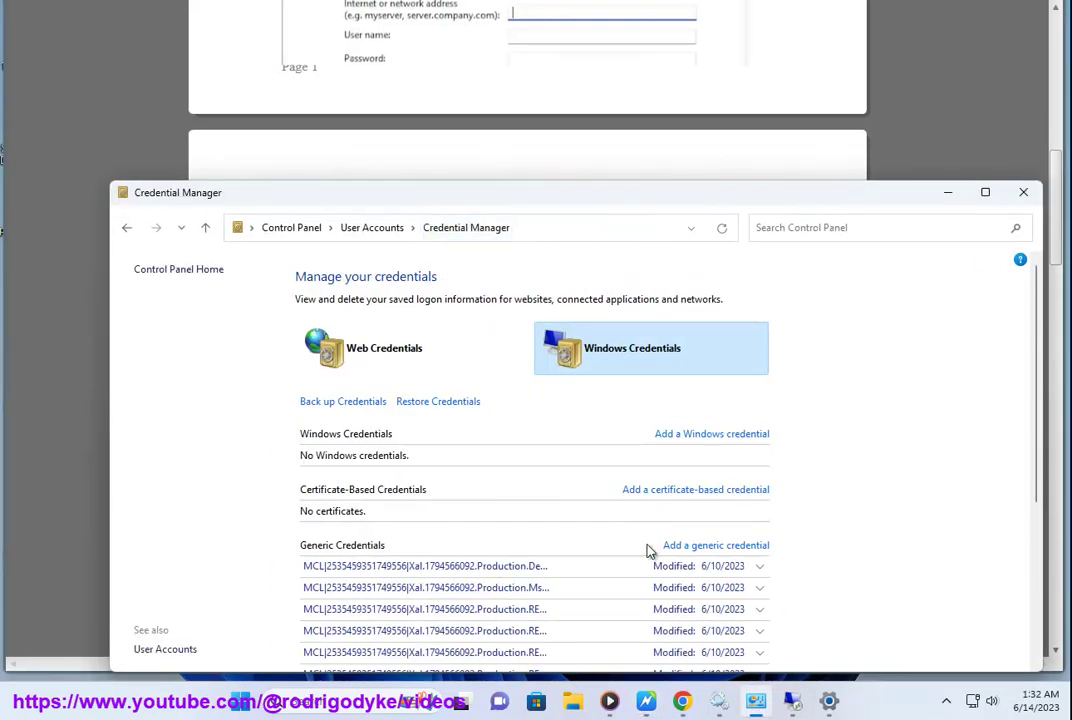
left_click(948, 193)
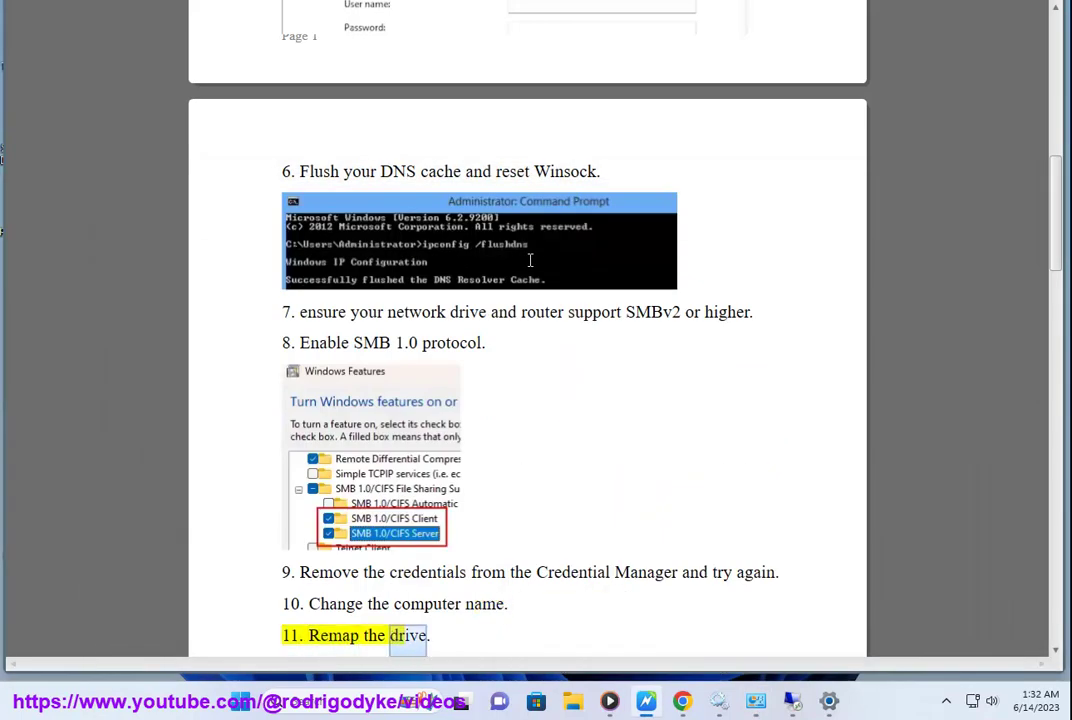
scroll(337, 2, "down", 1)
scroll(494, 599, "down", 1)
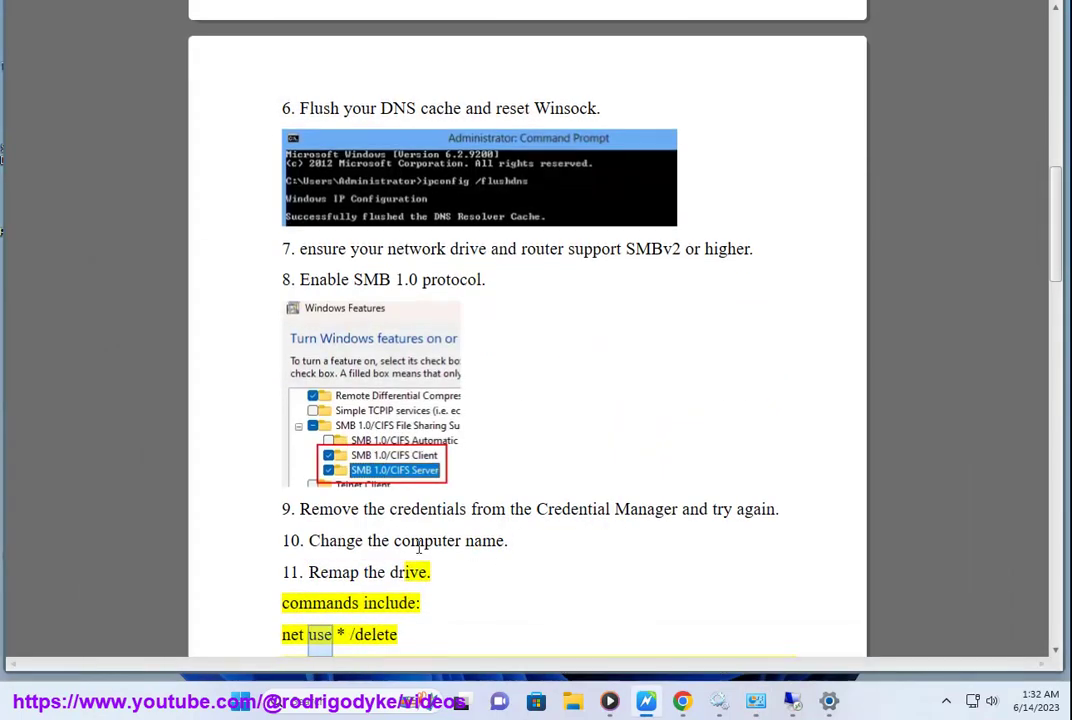
- Open the Settings System page, then search Control Panel for 'this pc' and minimize it
left_click(828, 703)
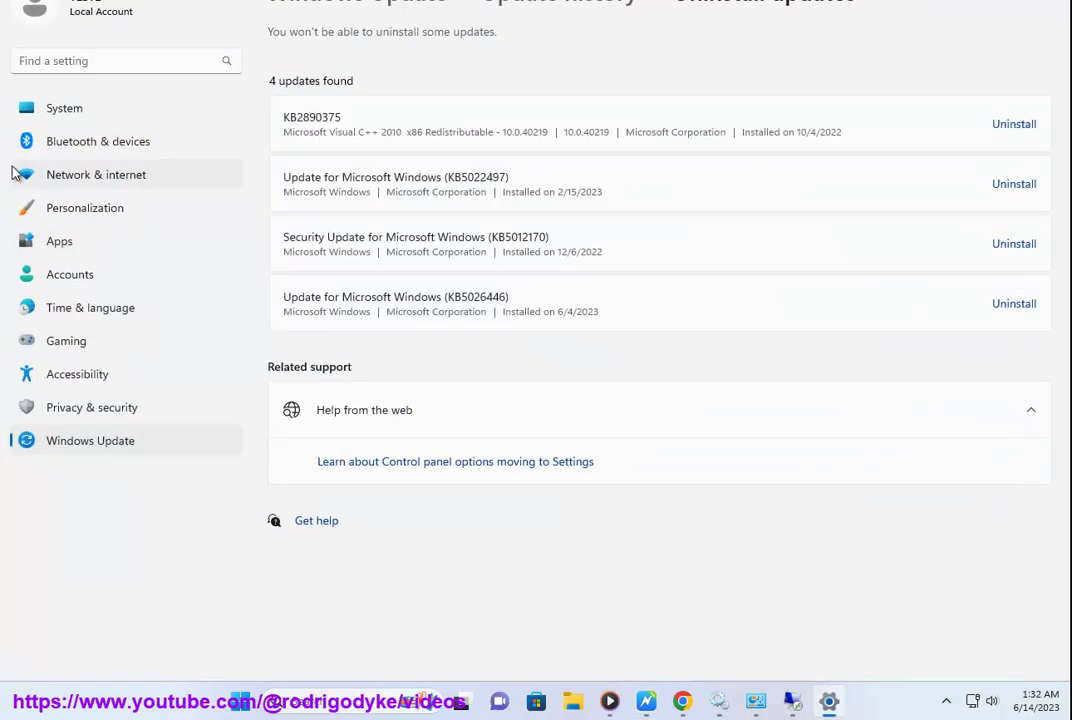
left_click(41, 110)
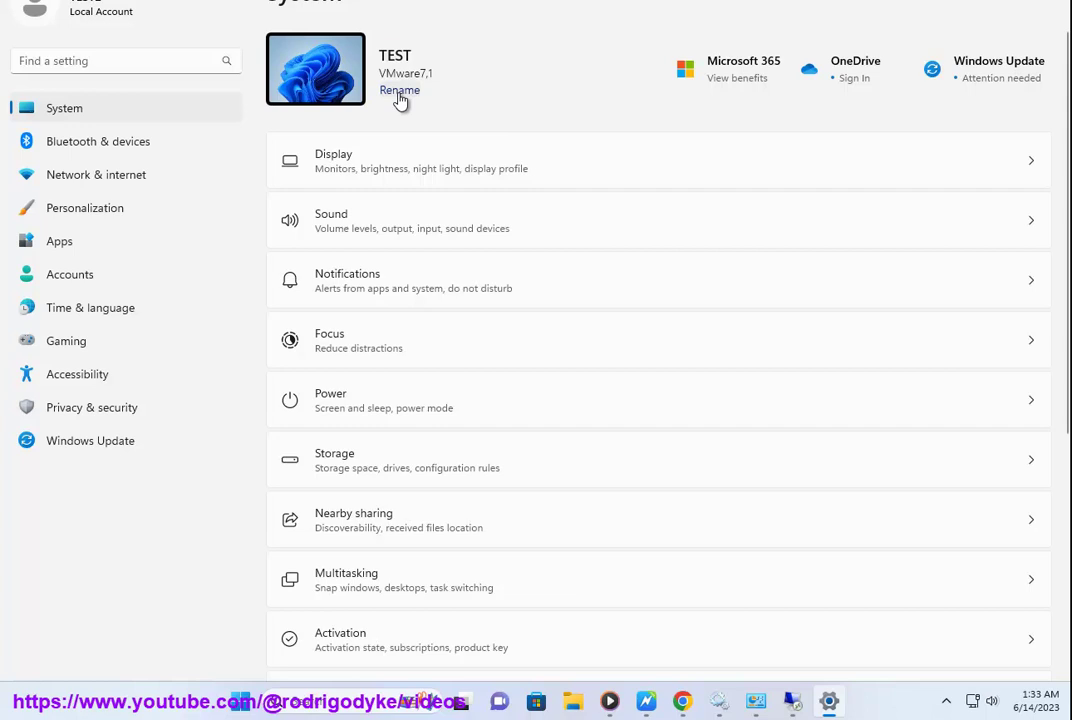
left_click(758, 702)
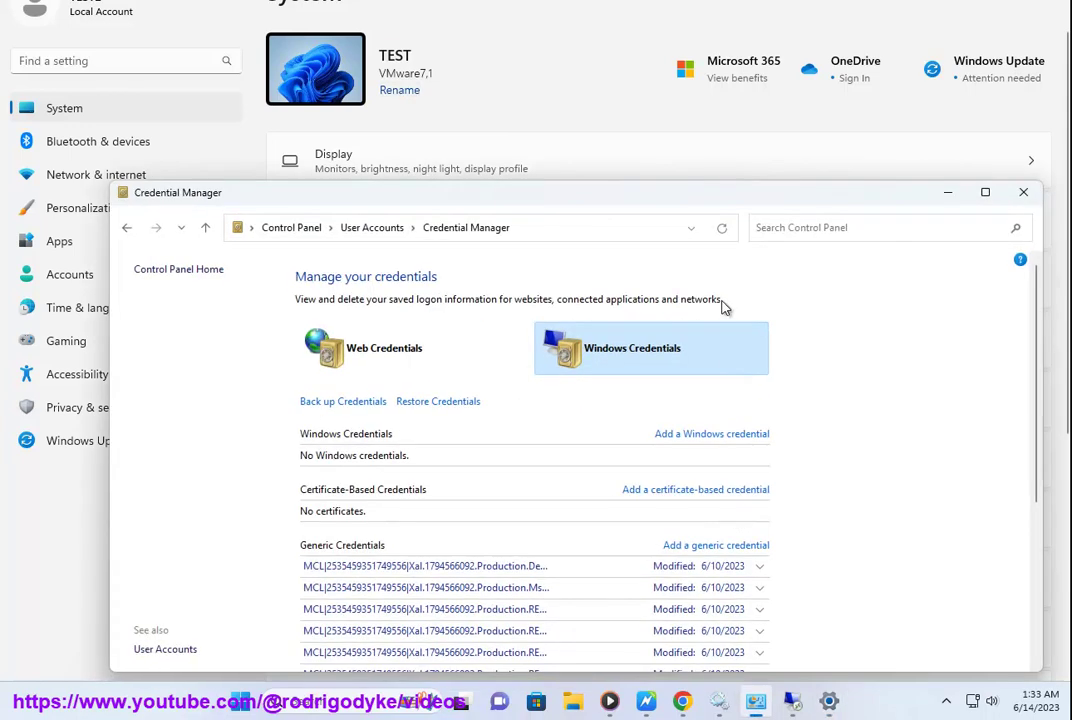
left_click(290, 228)
left_click(782, 228)
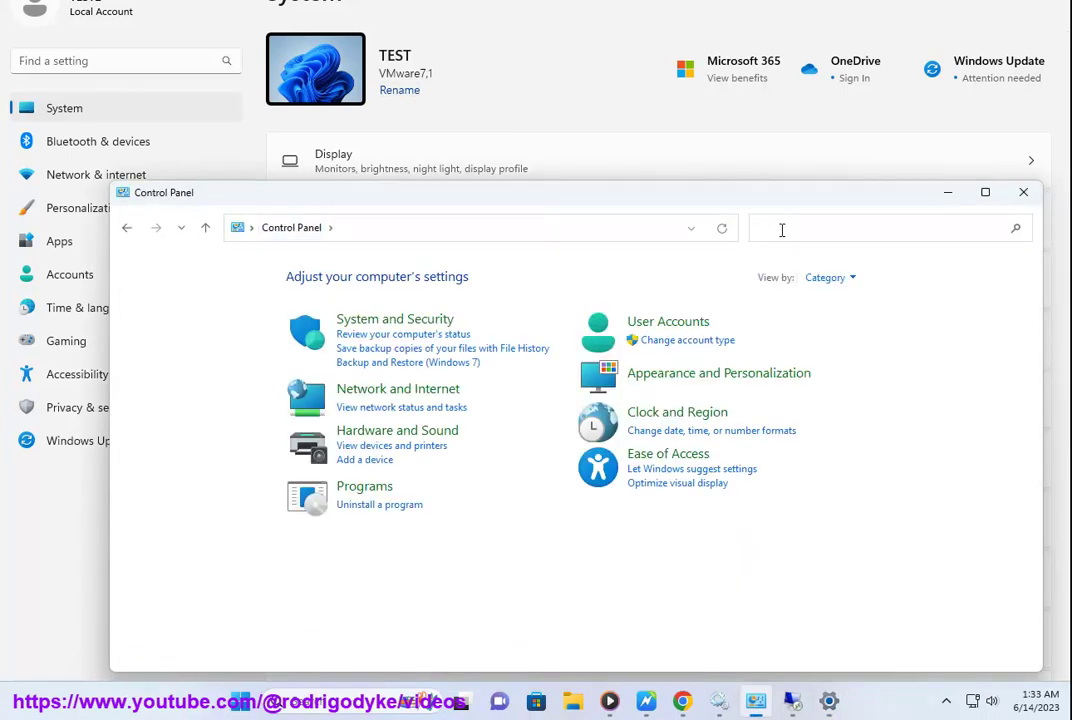
type("this pc")
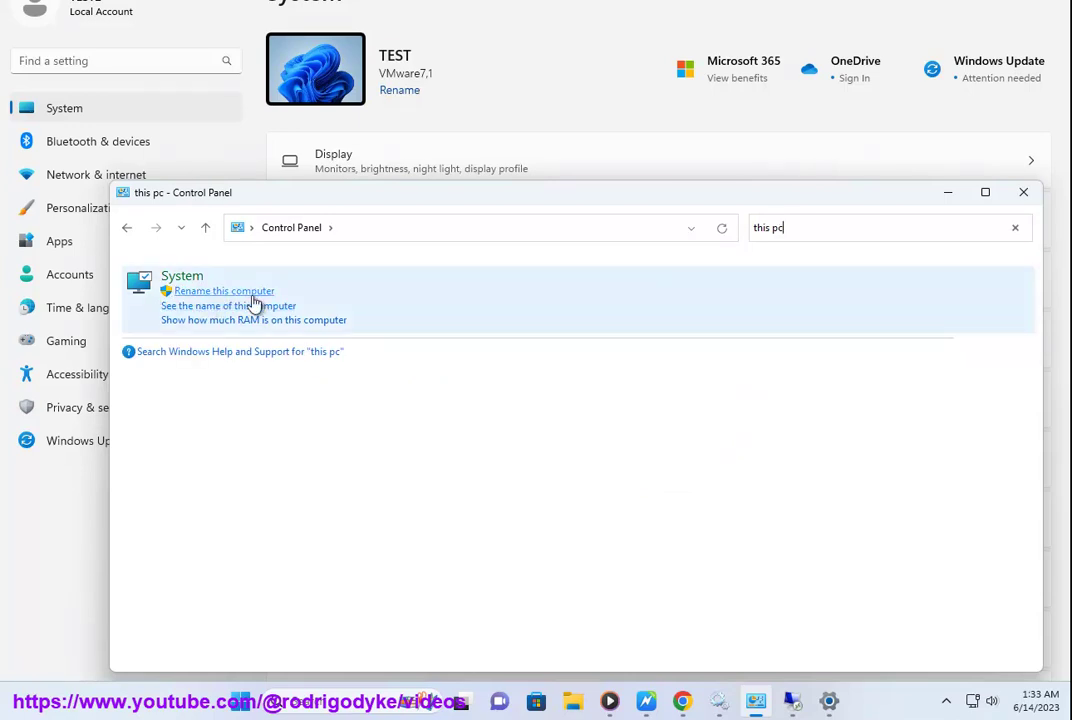
left_click(948, 193)
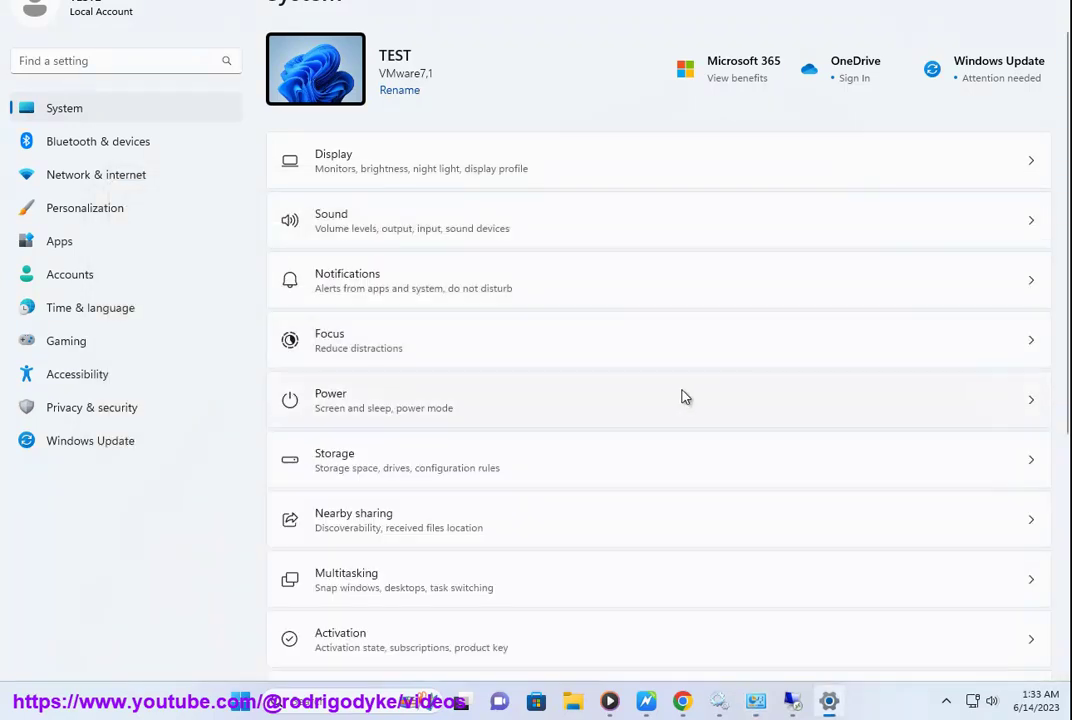
- Launch Command Prompt as administrator beside the guide, type 'net u', then return to step 12
key("alt+Tab")
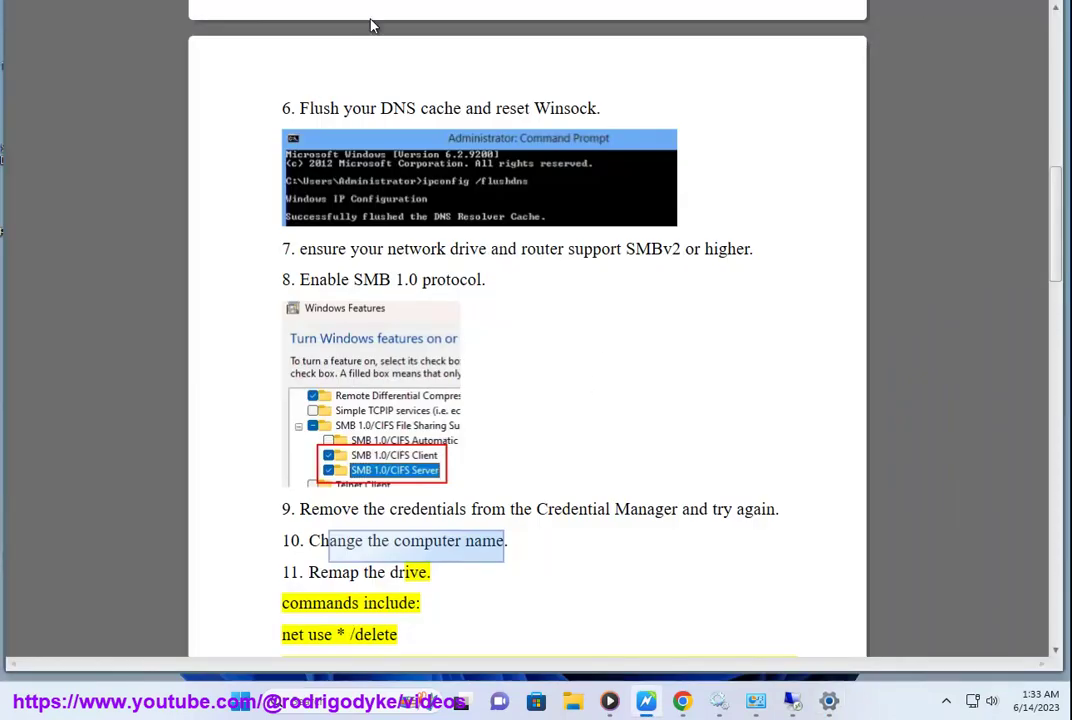
scroll(718, 301, "down", 1)
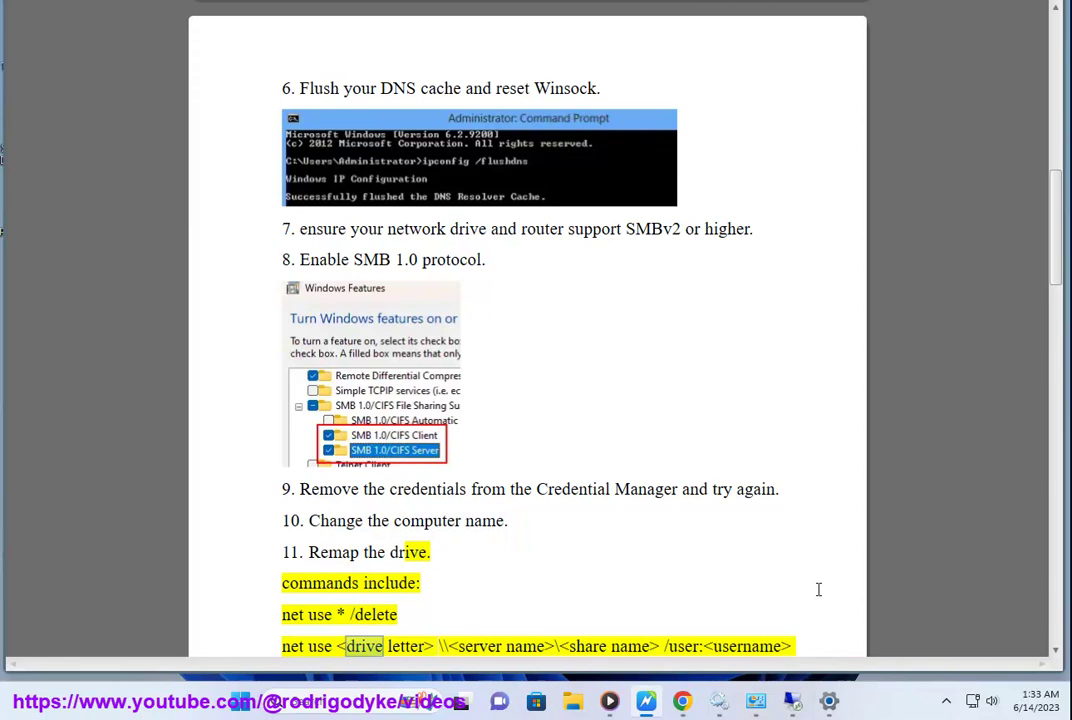
left_click(370, 708)
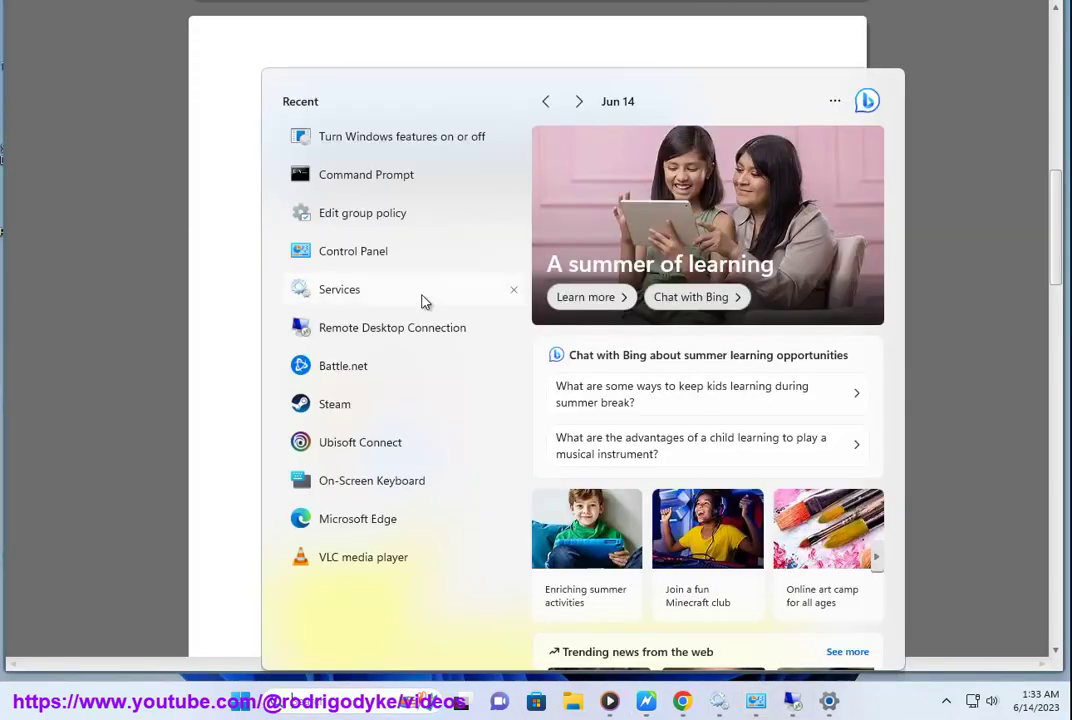
right_click(397, 185)
left_click(419, 203)
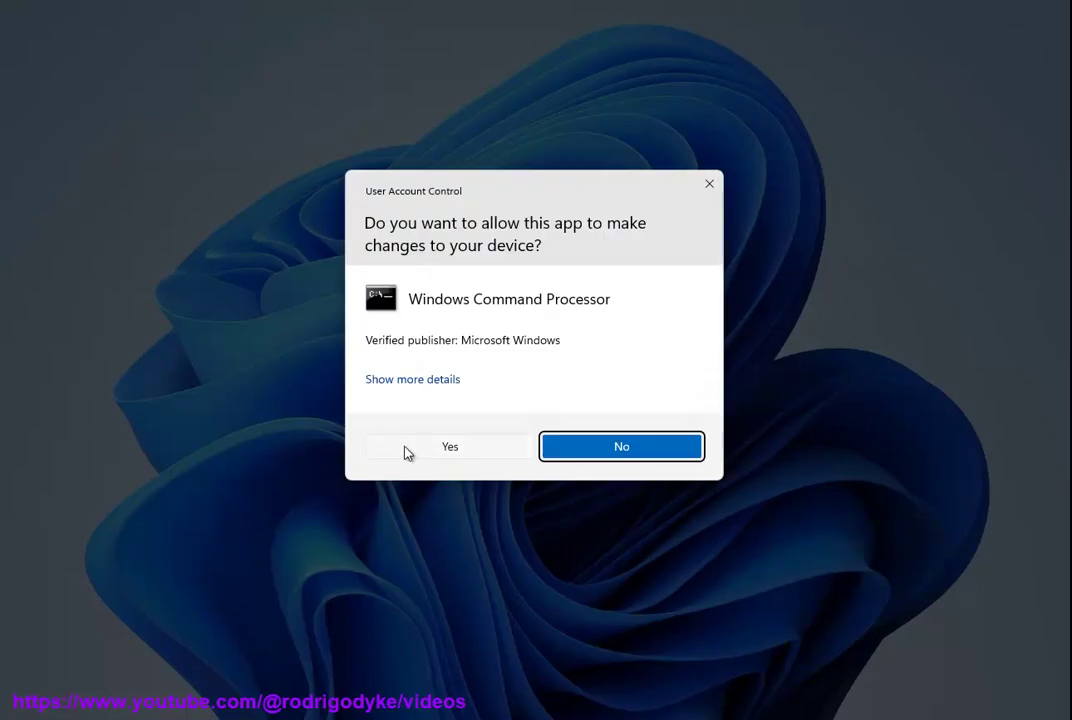
left_click(407, 450)
left_click_drag(364, 79, 797, 143)
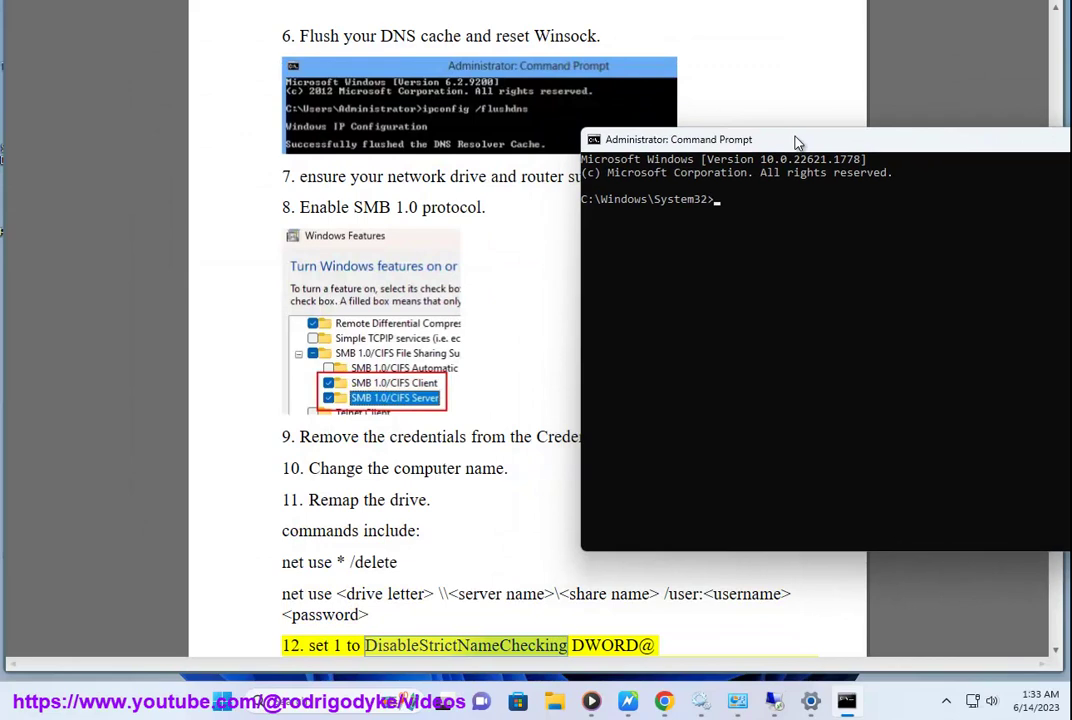
type("net use....")
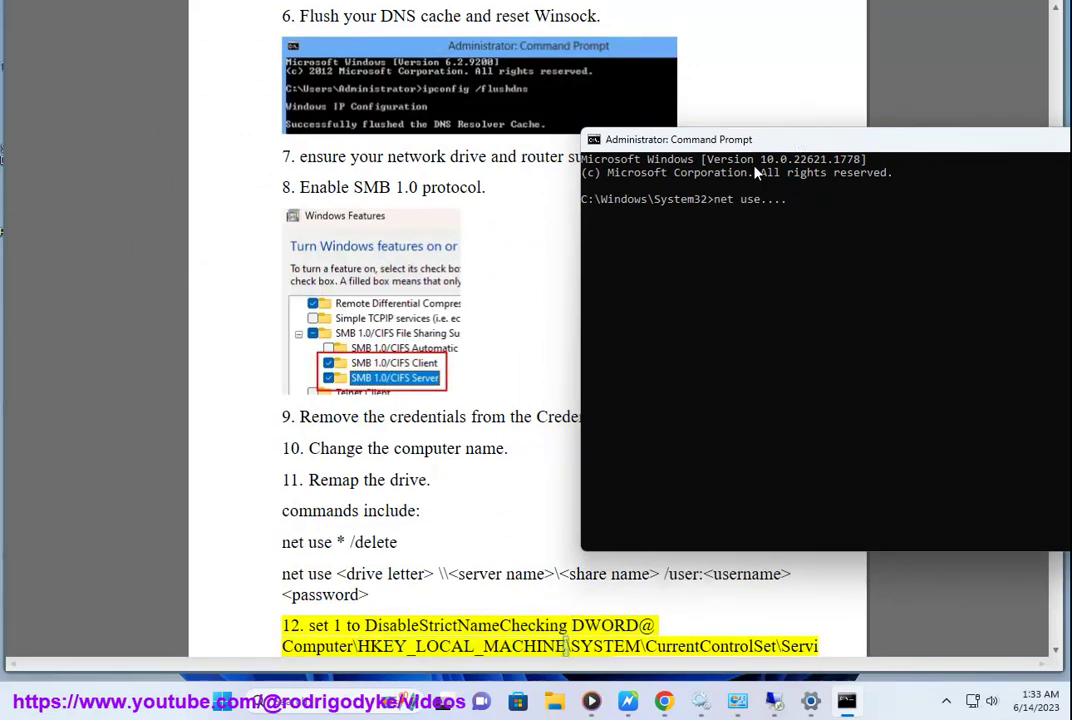
left_click(507, 487)
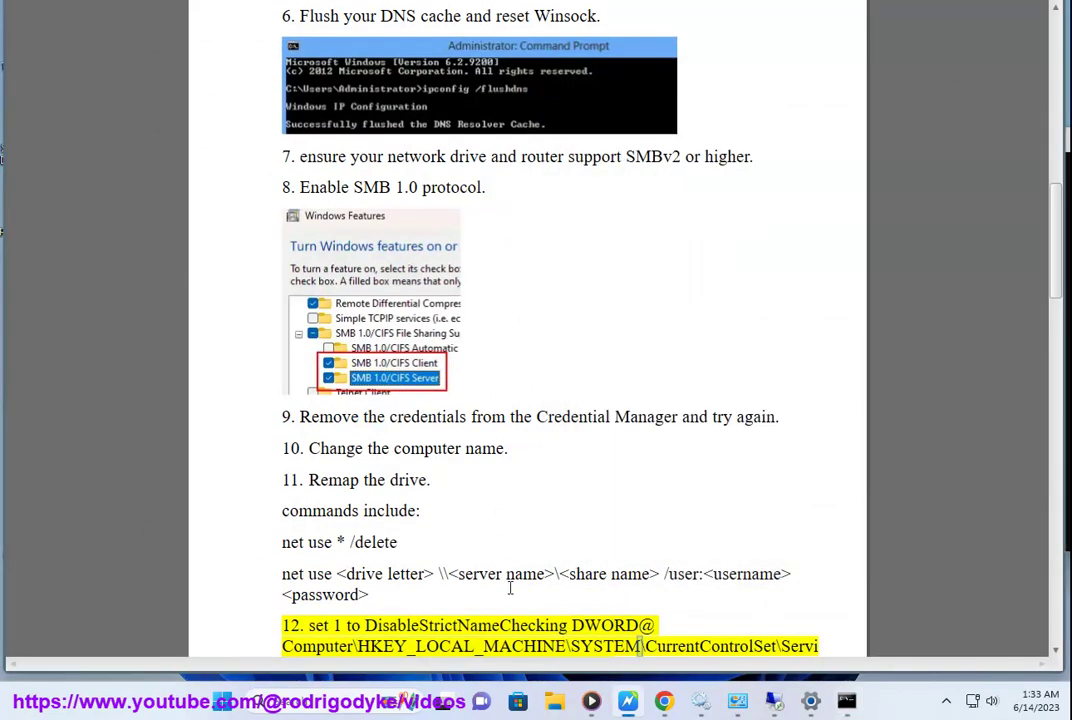
scroll(510, 588, "down", 1)
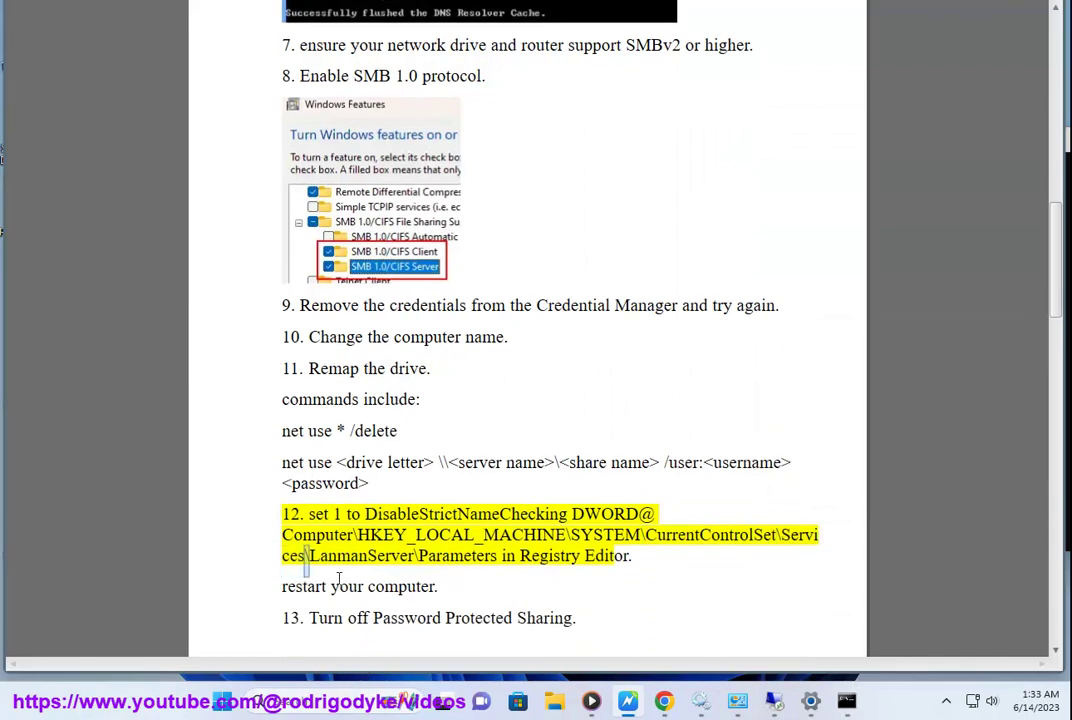
- Launch Registry Editor and jump to the LanmanServer\Parameters key by pasting the guide's path
key("super+s")
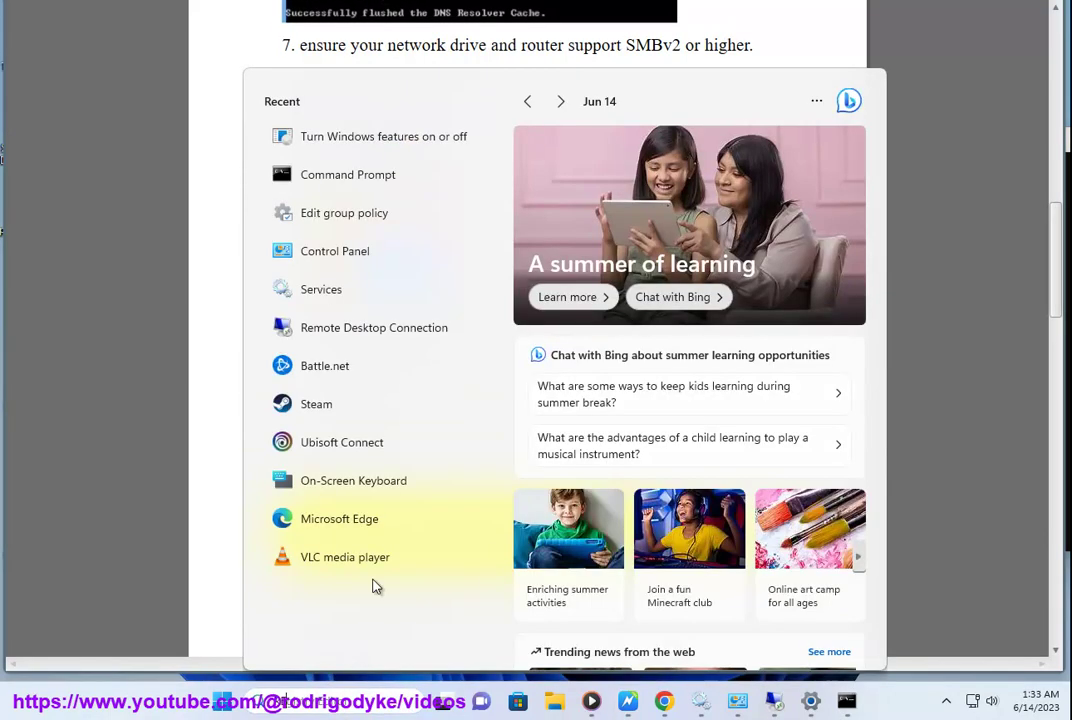
type("re")
left_click(373, 187)
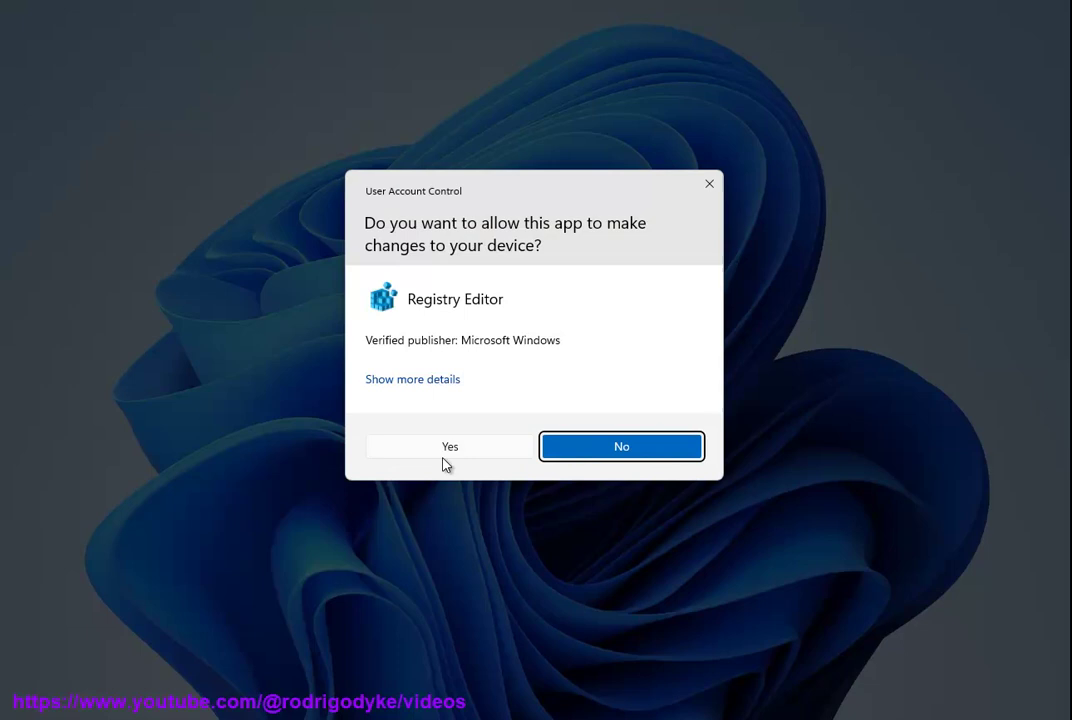
left_click(449, 447)
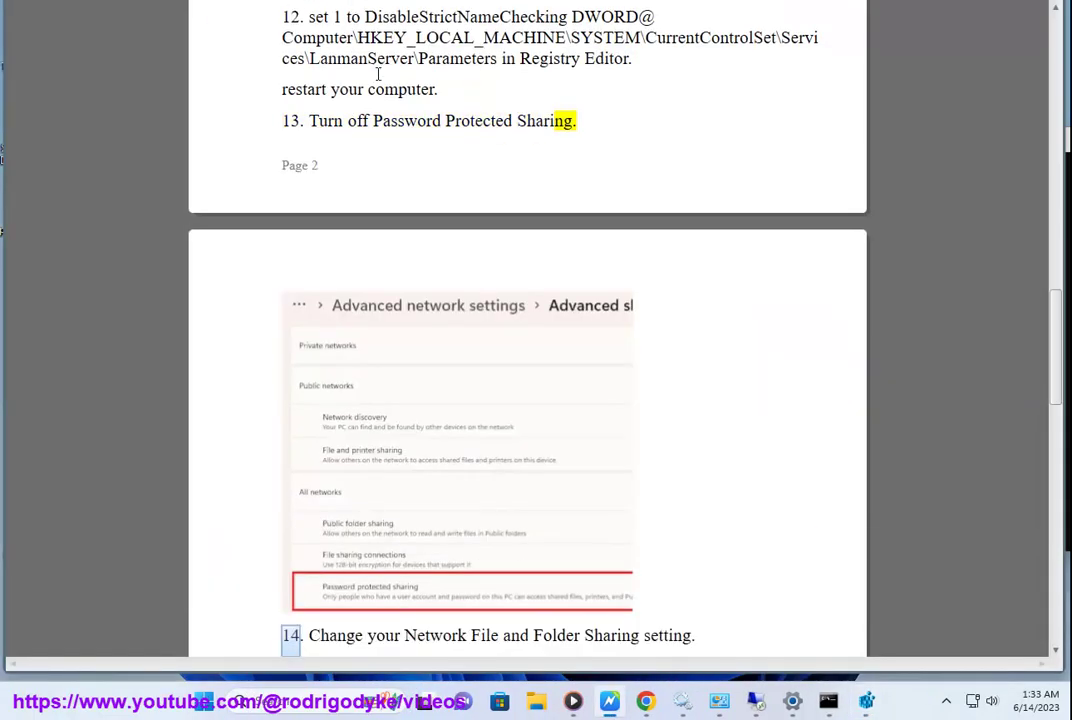
scroll(536, 353, "up", 3)
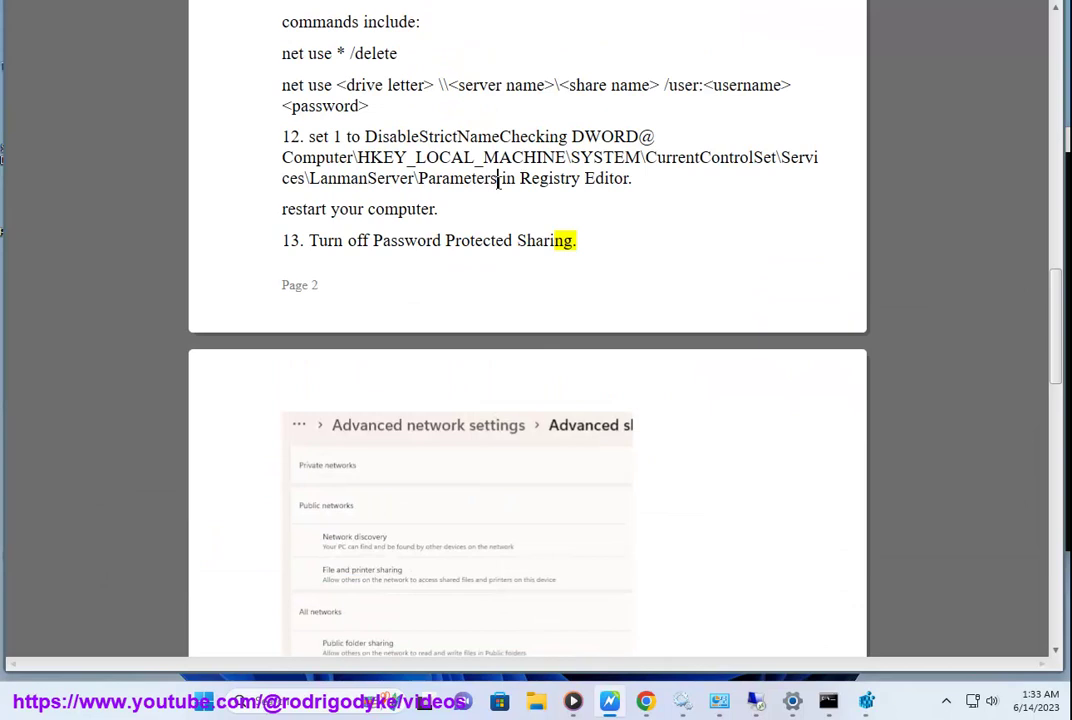
left_click_drag(498, 178, 260, 163)
key("ctrl+c")
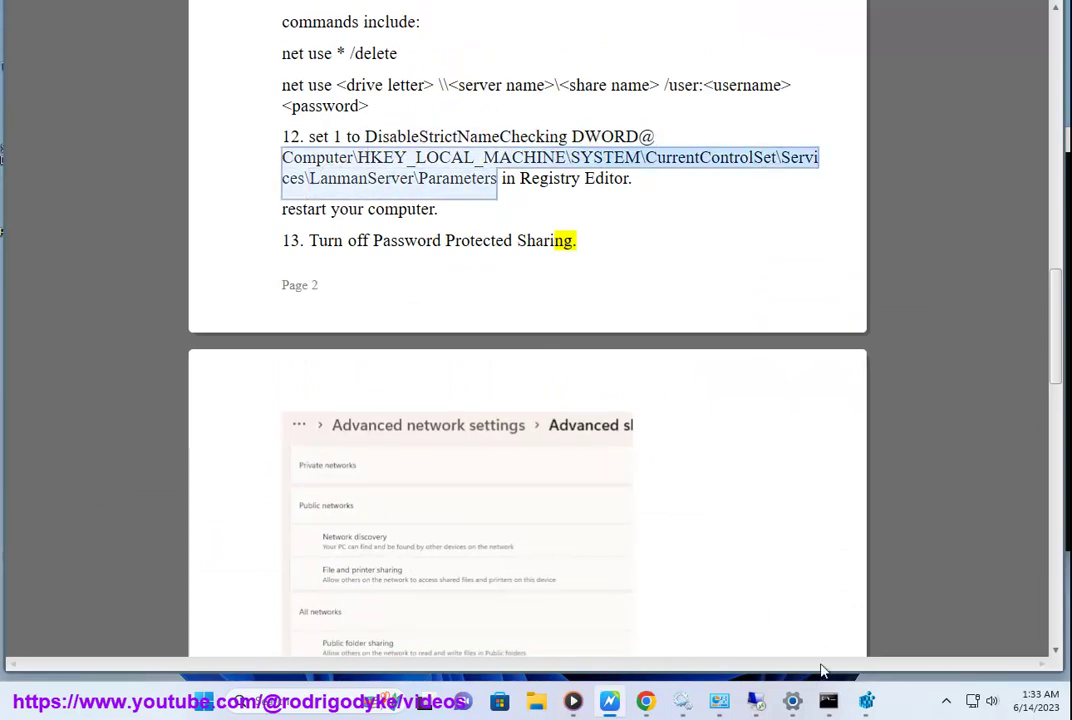
left_click(866, 701)
left_click(463, 343)
key("ctrl+v")
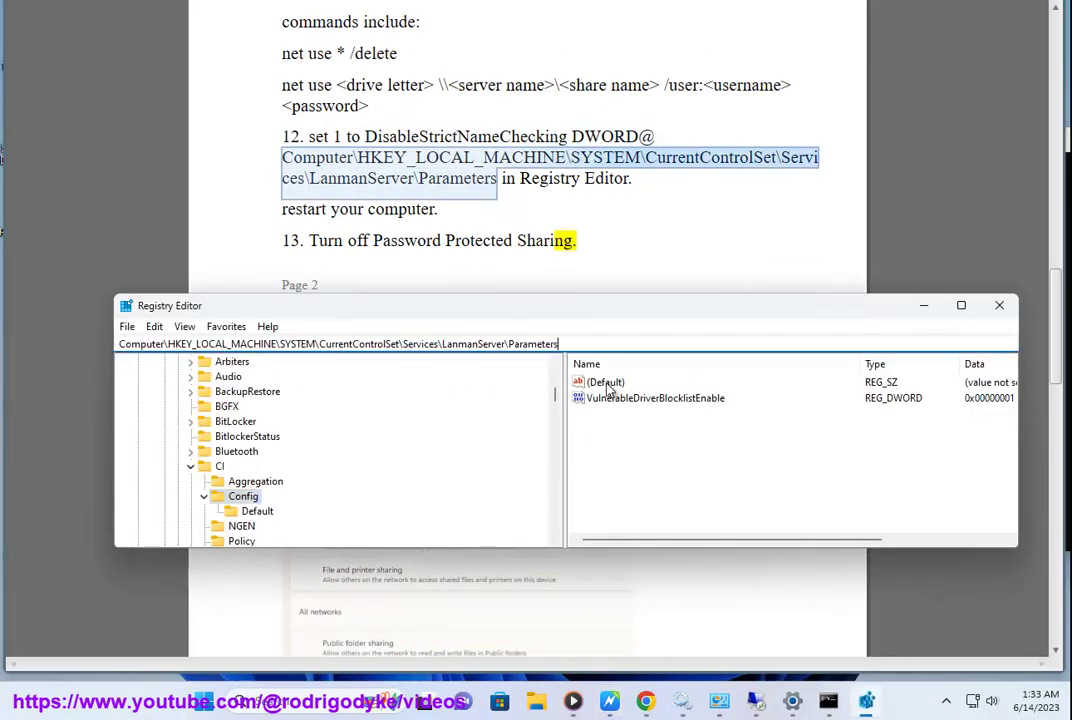
key("Return")
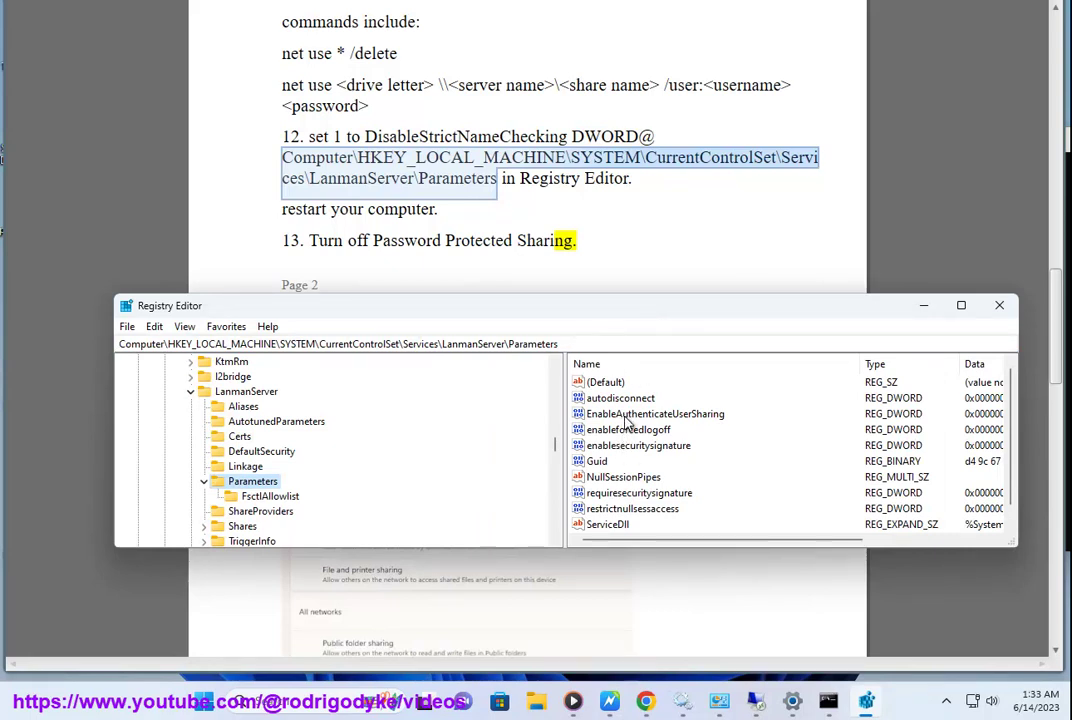
- Create a DWORD (32-bit) value named DisableStrictNameChecking and enter data 1
double_click(422, 138)
key("ctrl+c")
left_click(866, 700)
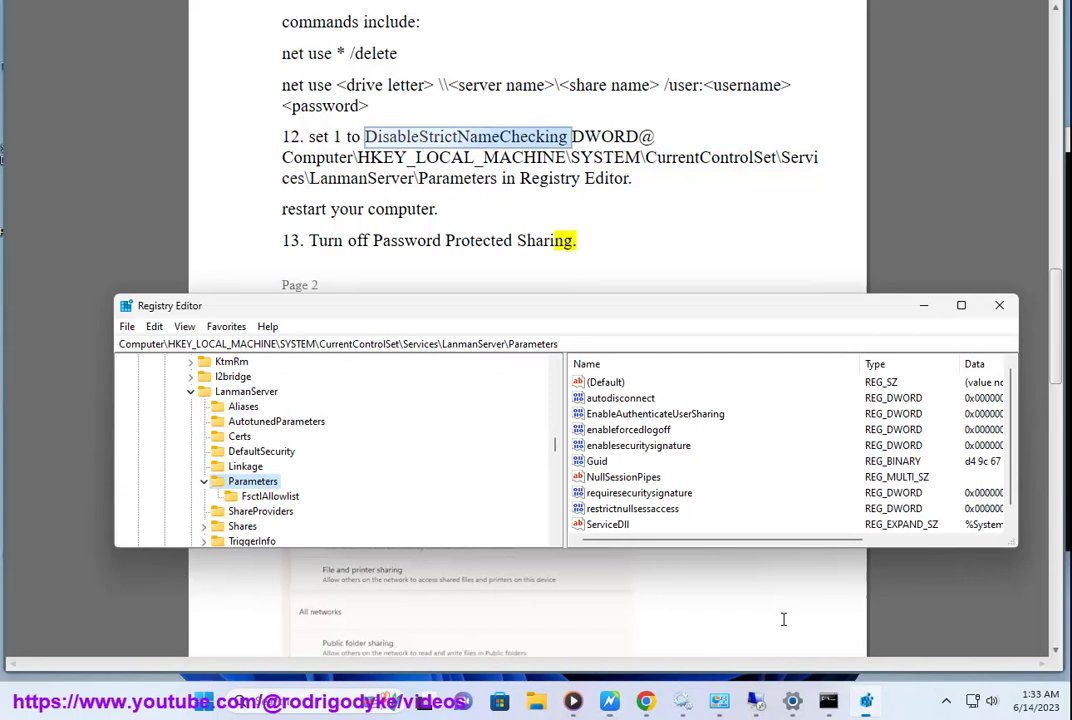
left_click(638, 447)
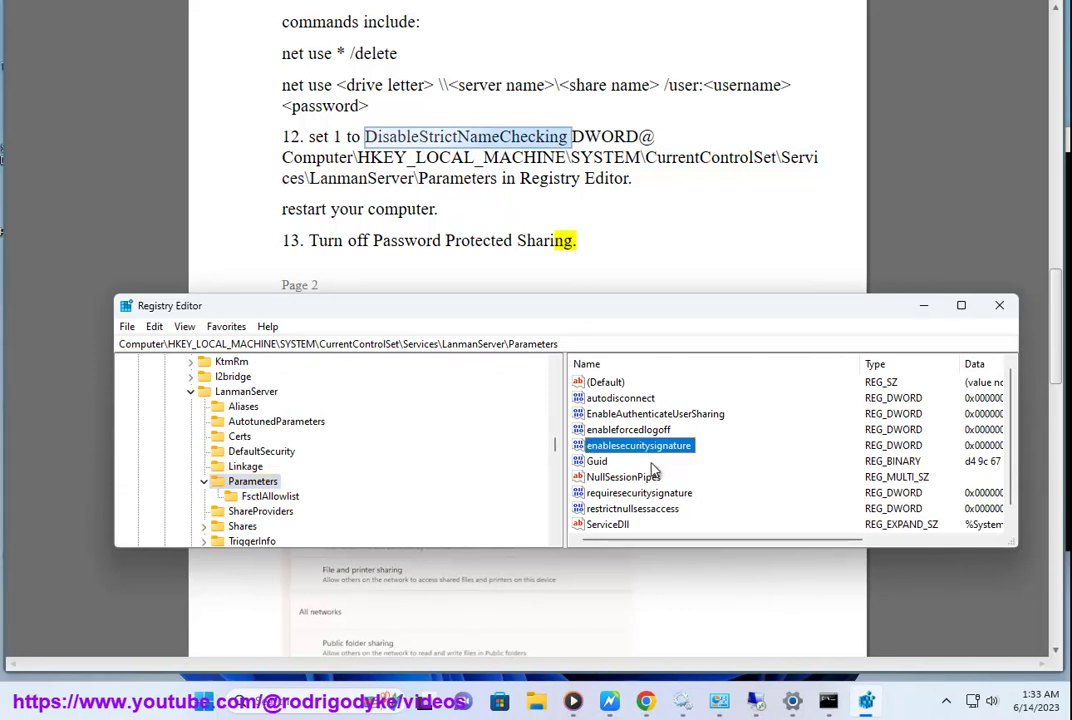
right_click(660, 468)
mouse_move(700, 474)
left_click(797, 540)
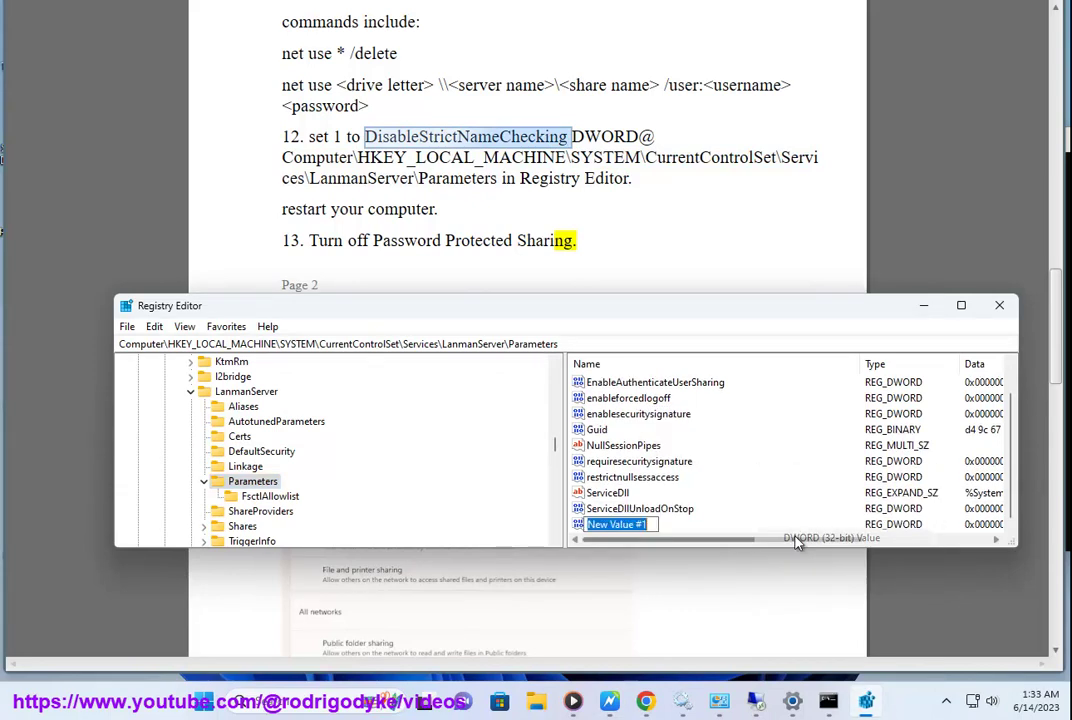
key("ctrl+v")
key("Return")
key("Return")
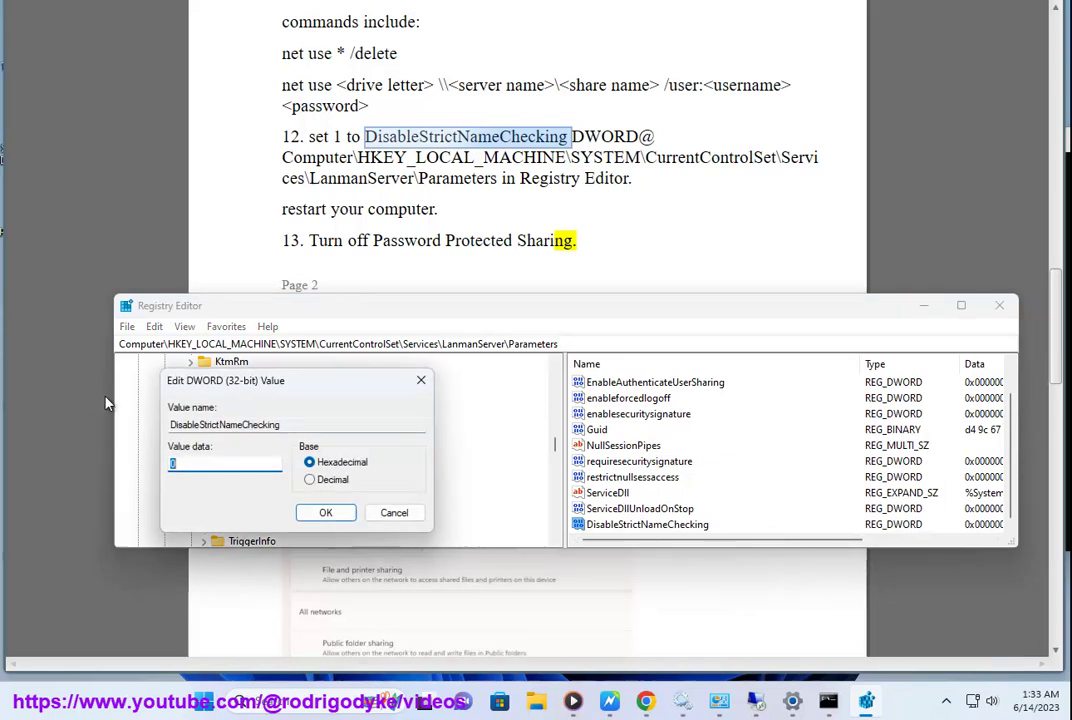
type("1")
- Cancel the value edit, delete DisableStrictNameChecking, and close Registry Editor
key("super")
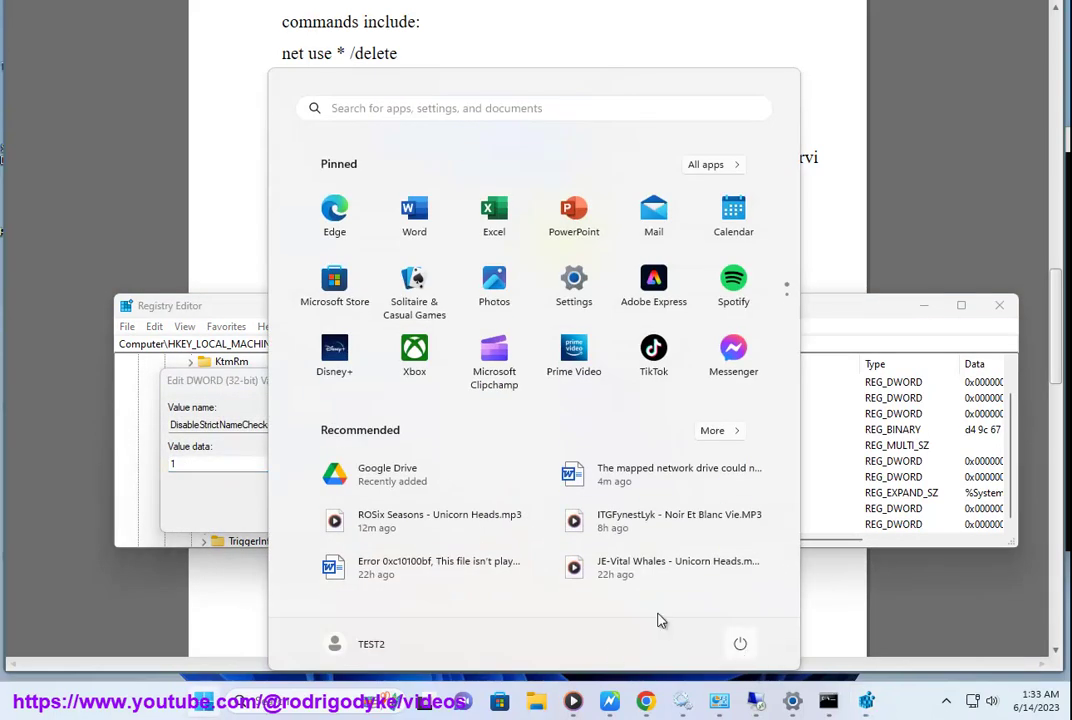
left_click(218, 382)
left_click(392, 512)
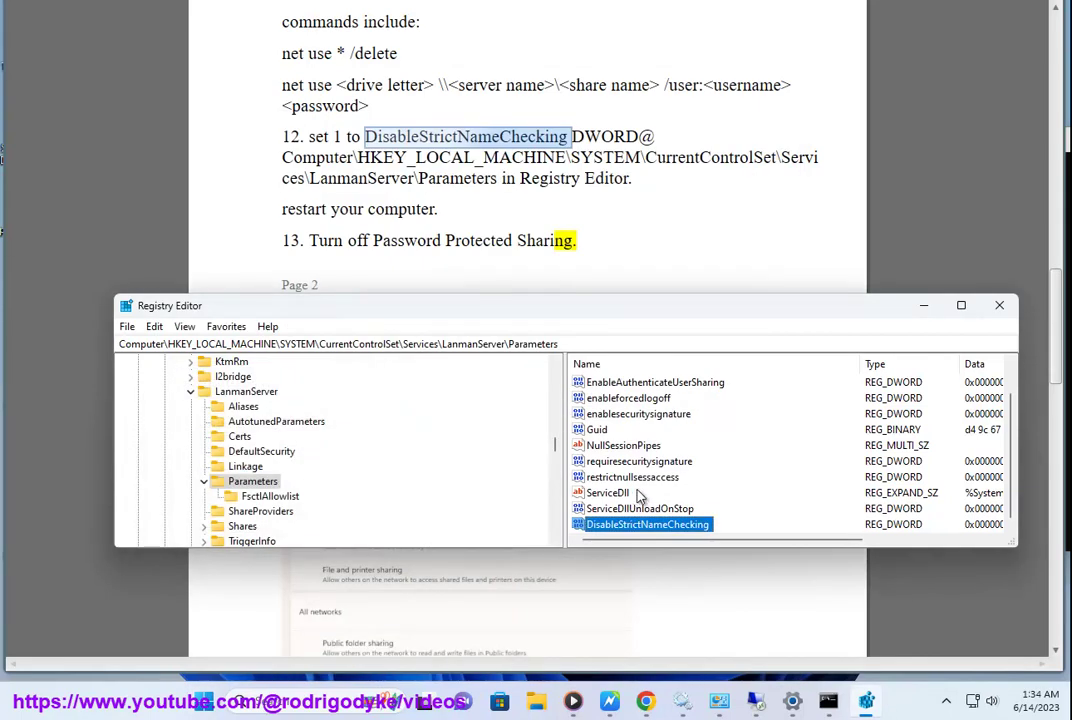
key("Delete")
left_click(651, 311)
left_click(999, 305)
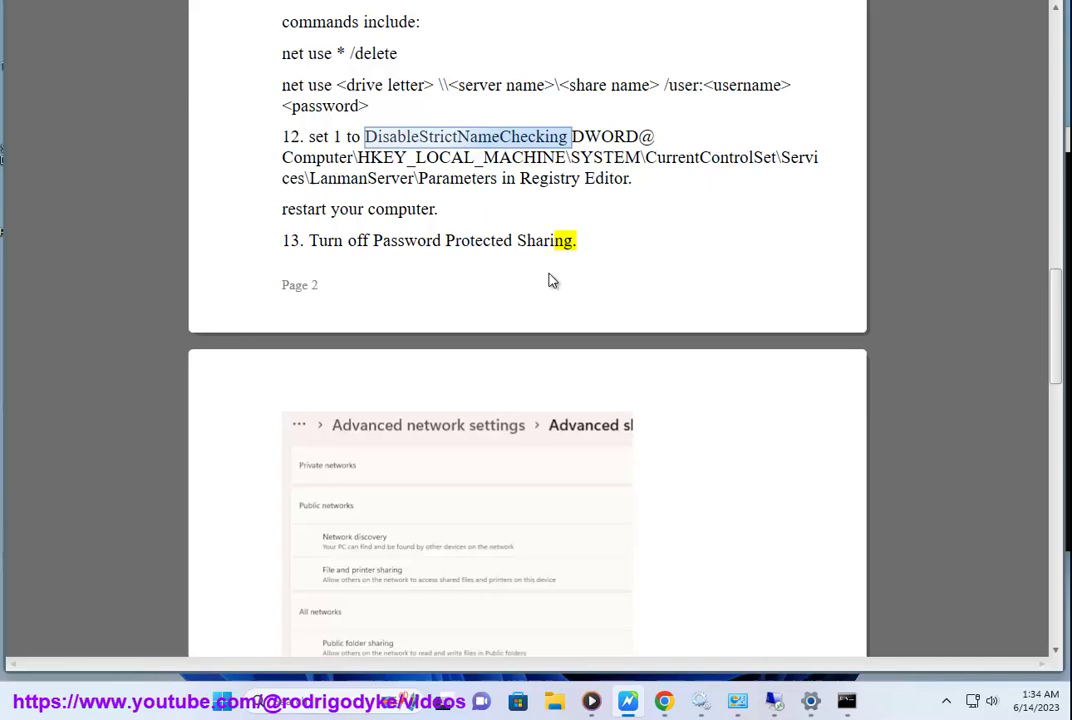
- Open Settings' Advanced sharing settings and expand All networks, showing Password protected sharing On
scroll(443, 341, "down", 3)
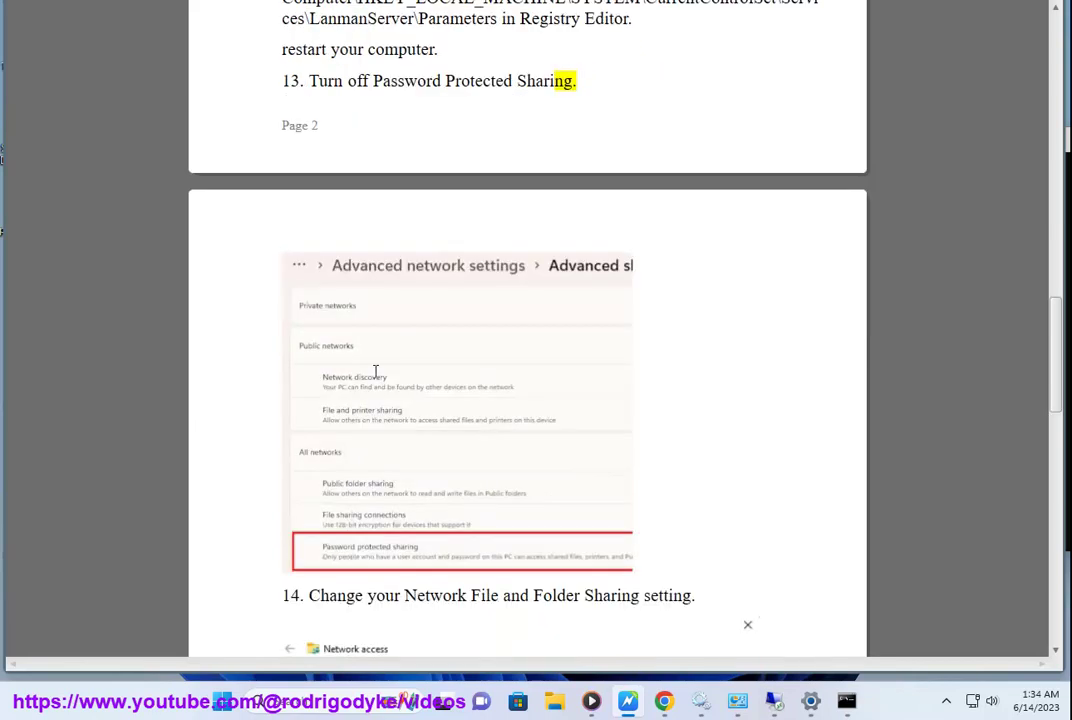
left_click(810, 701)
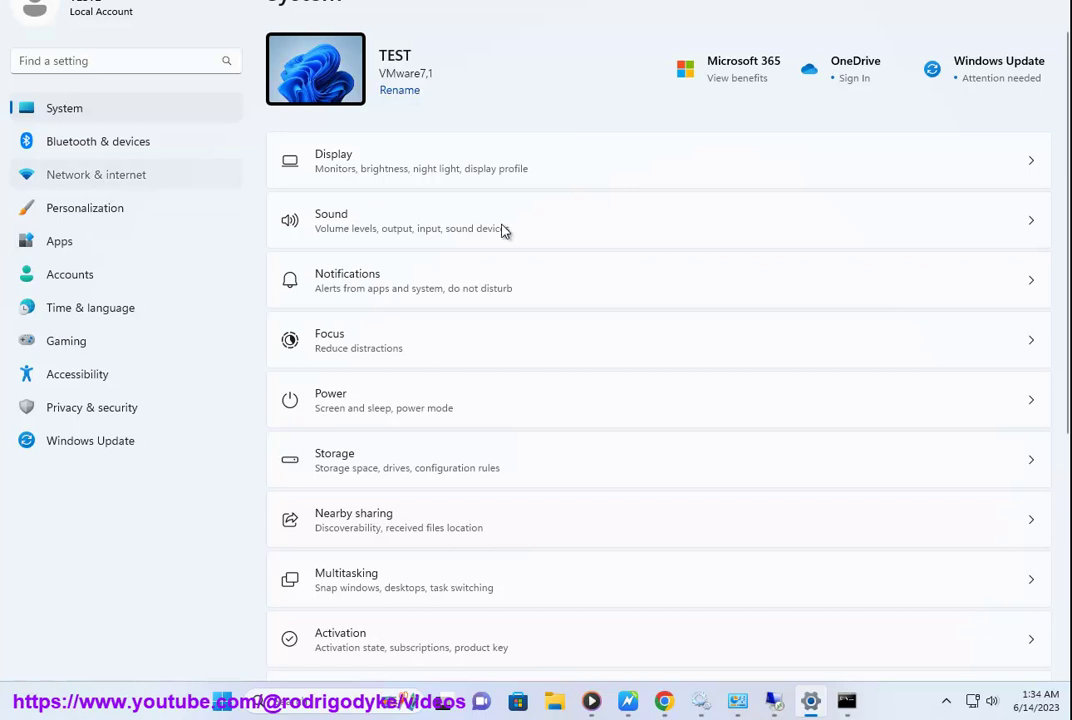
left_click(549, 390)
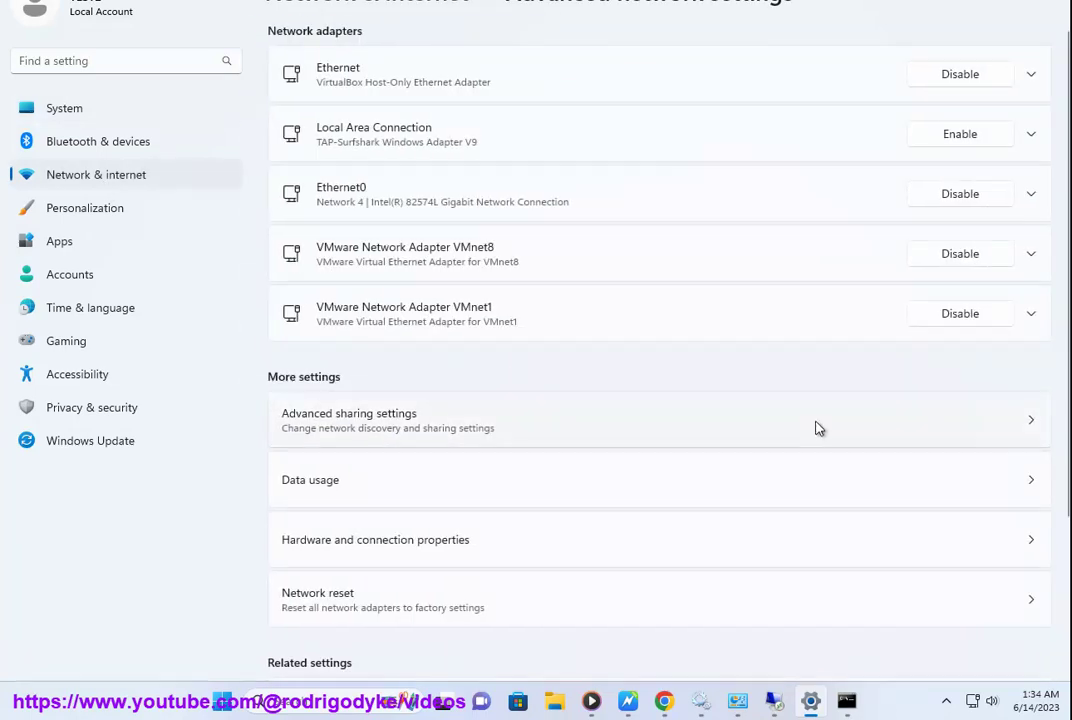
left_click(815, 430)
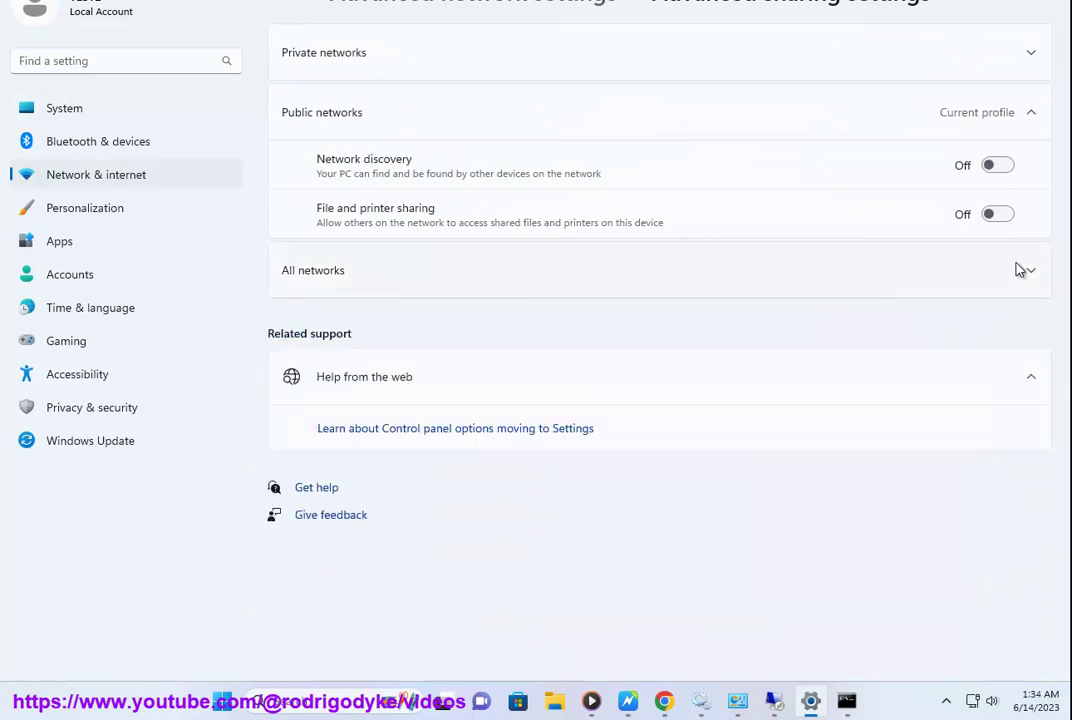
left_click(628, 701)
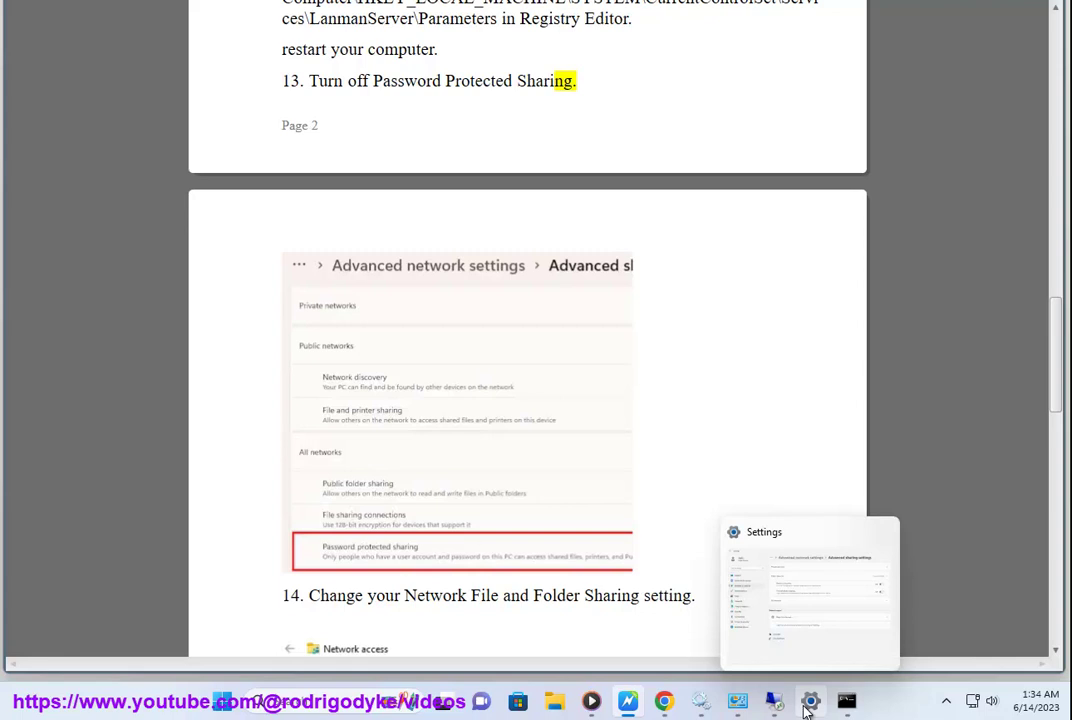
left_click(806, 705)
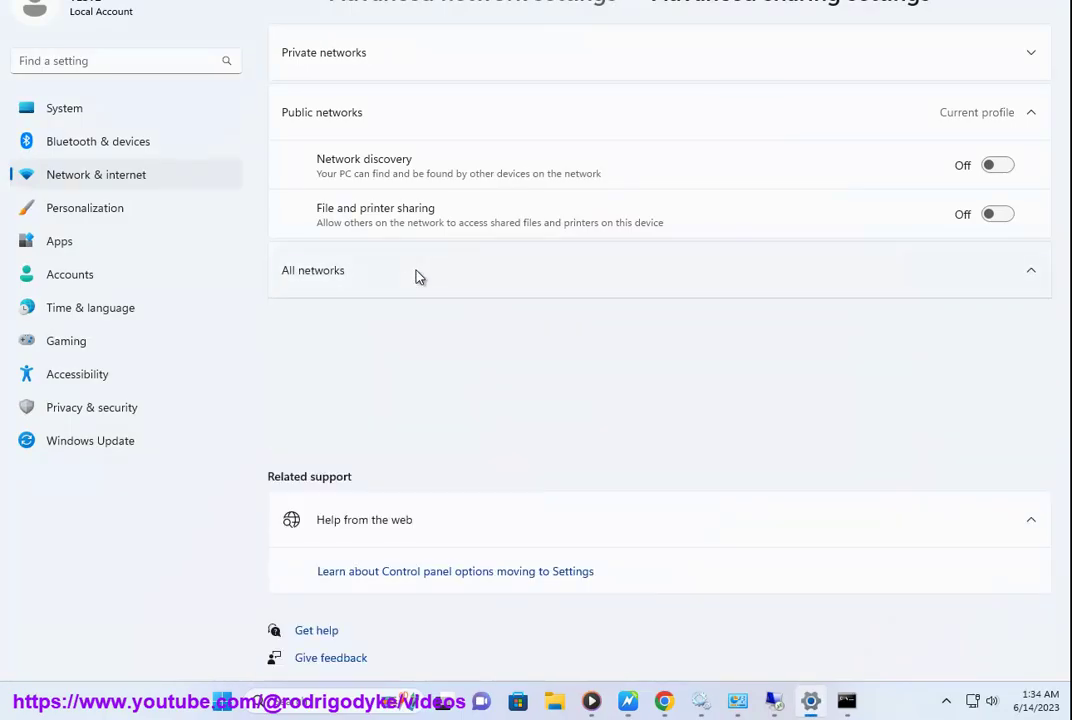
left_click(418, 272)
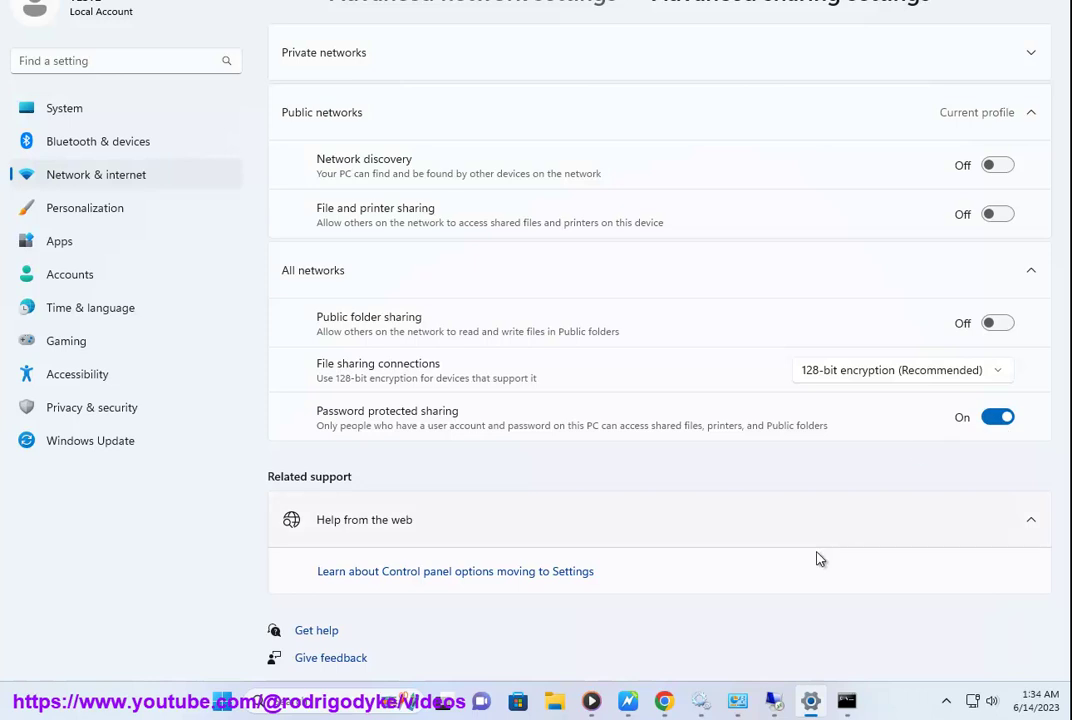
left_click(628, 700)
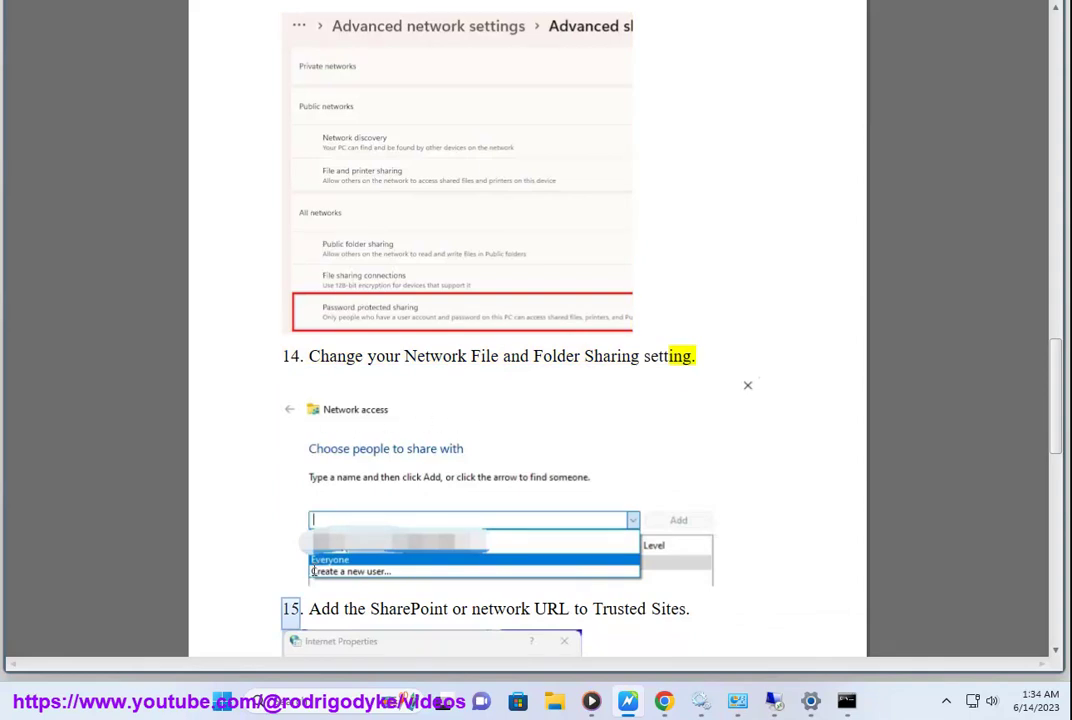
left_click(745, 701)
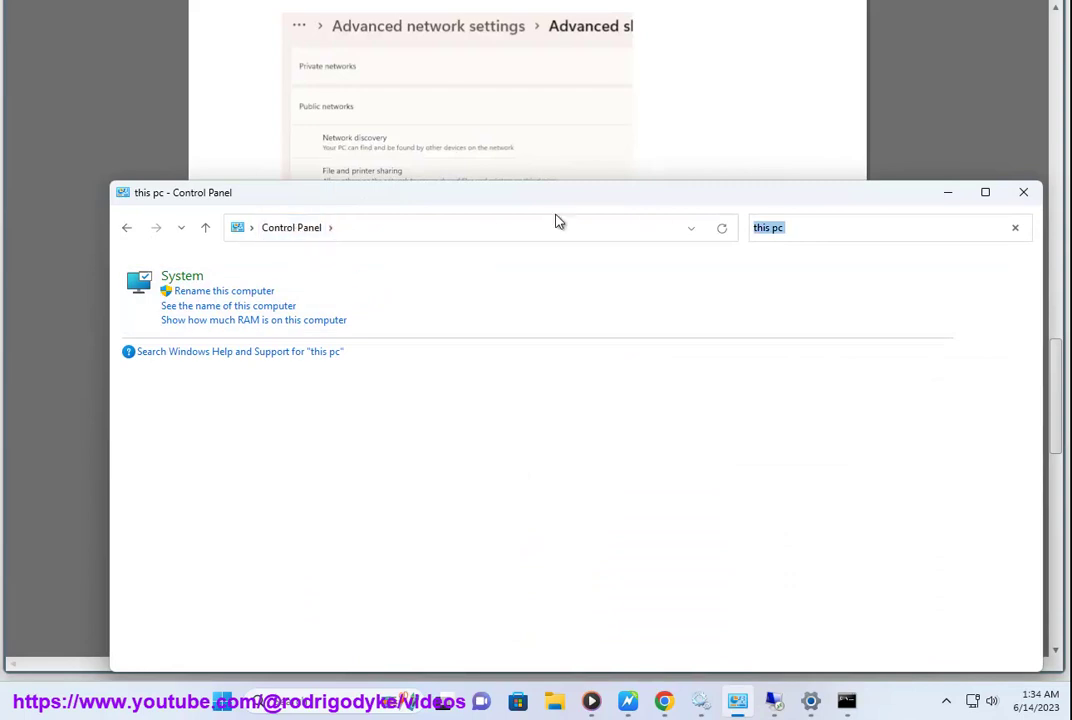
left_click(750, 117)
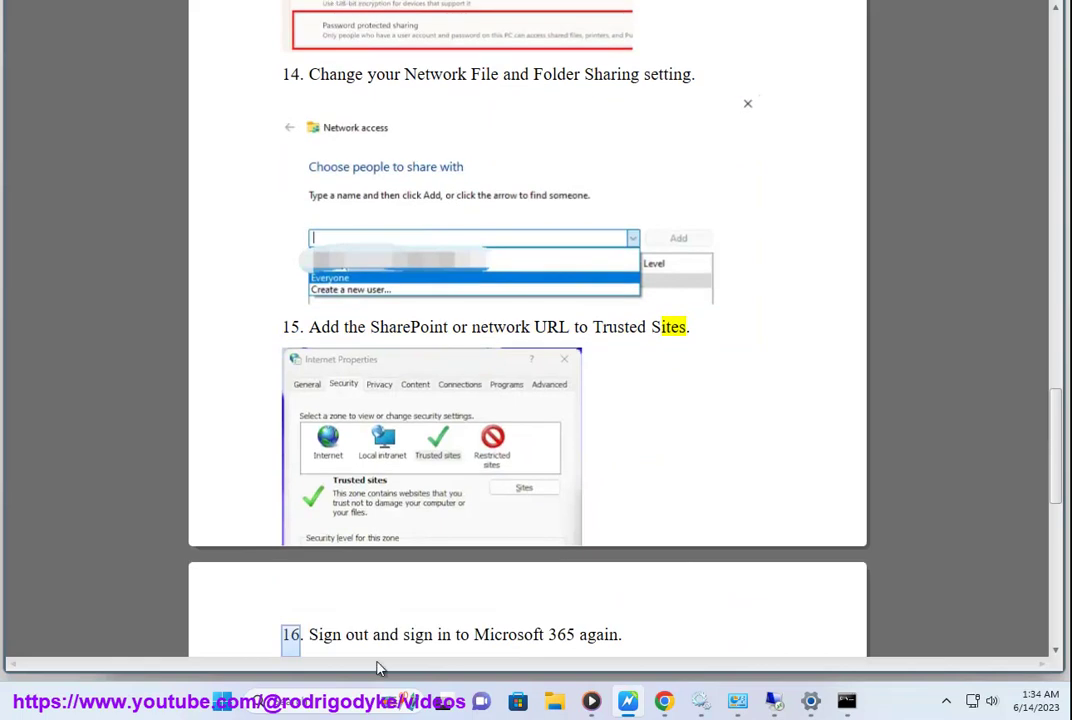
left_click(378, 700)
type("INTER")
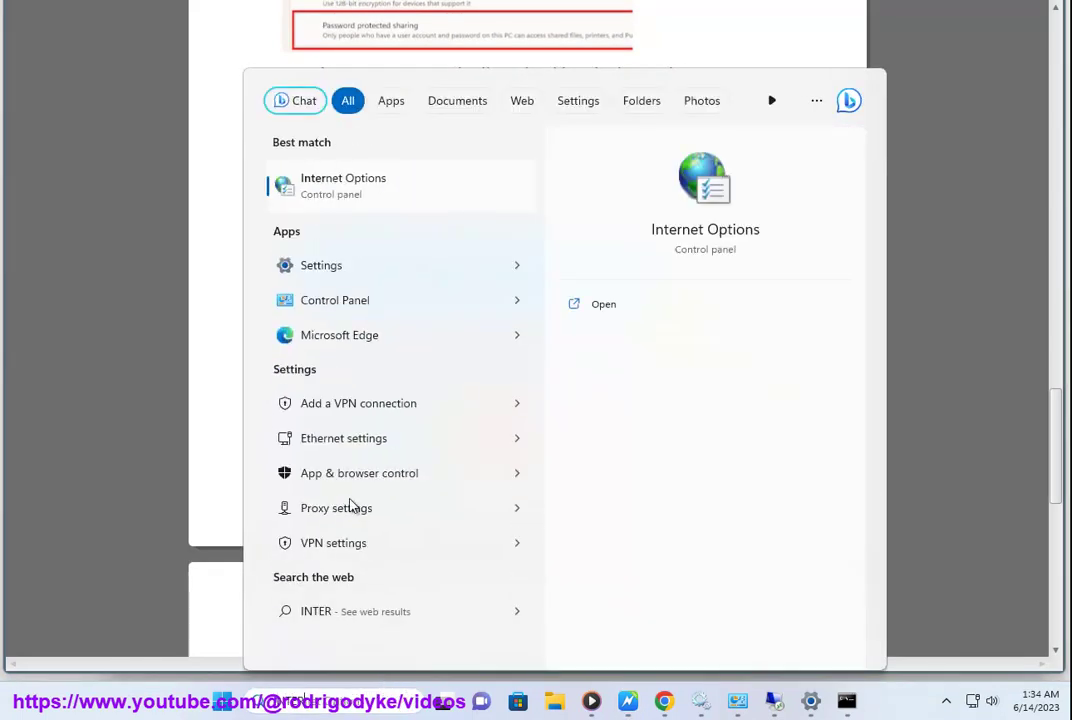
left_click(310, 182)
left_click_drag(328, 17, 878, 232)
left_click(728, 253)
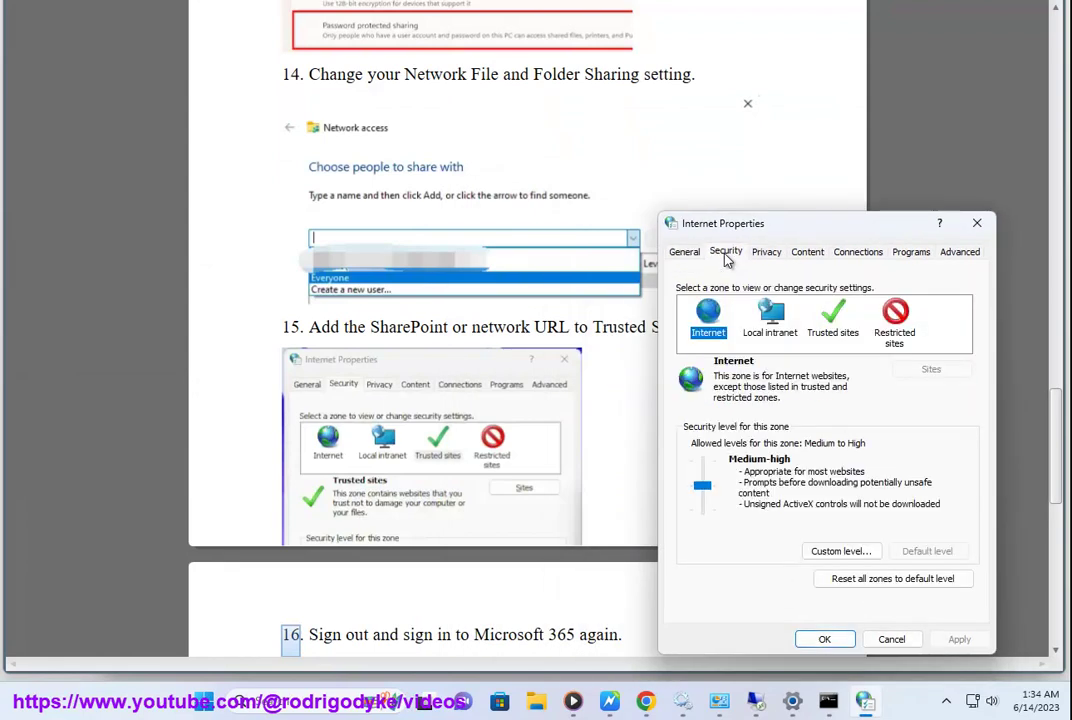
left_click(838, 320)
left_click(929, 369)
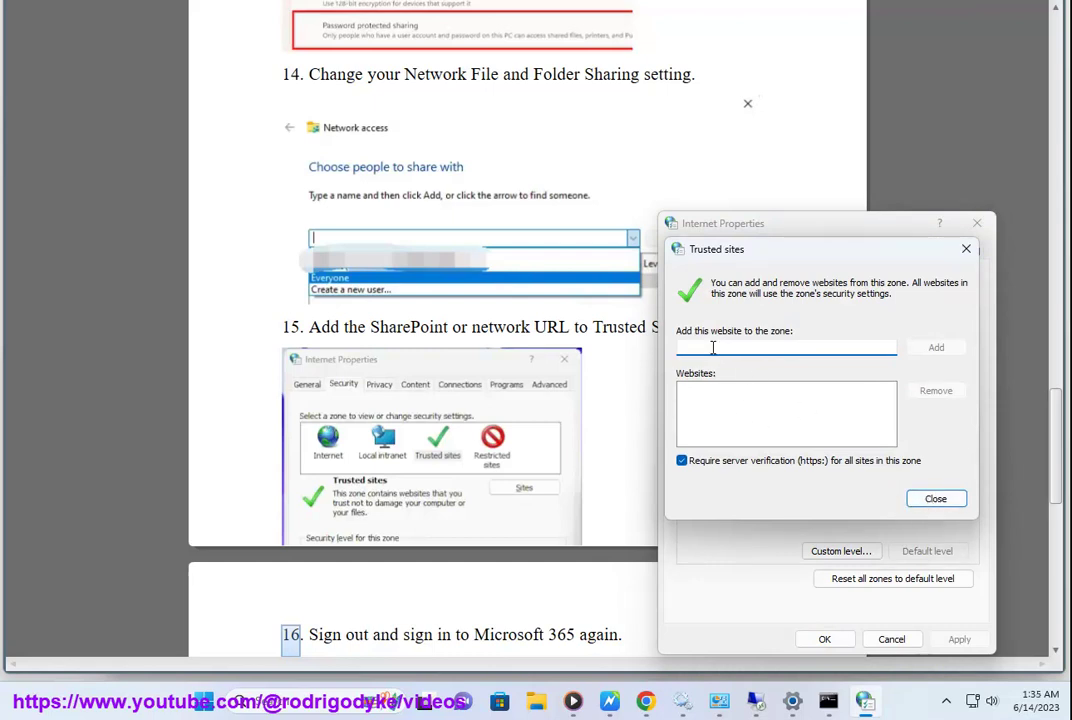
type("123456.COM")
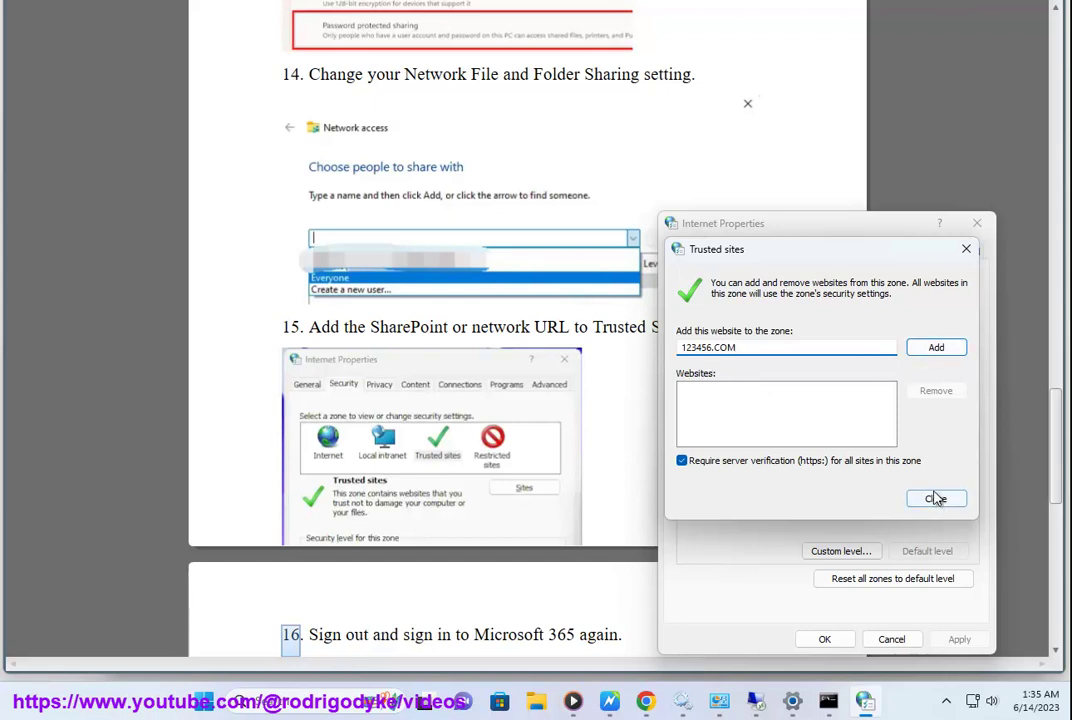
left_click(936, 500)
left_click(976, 223)
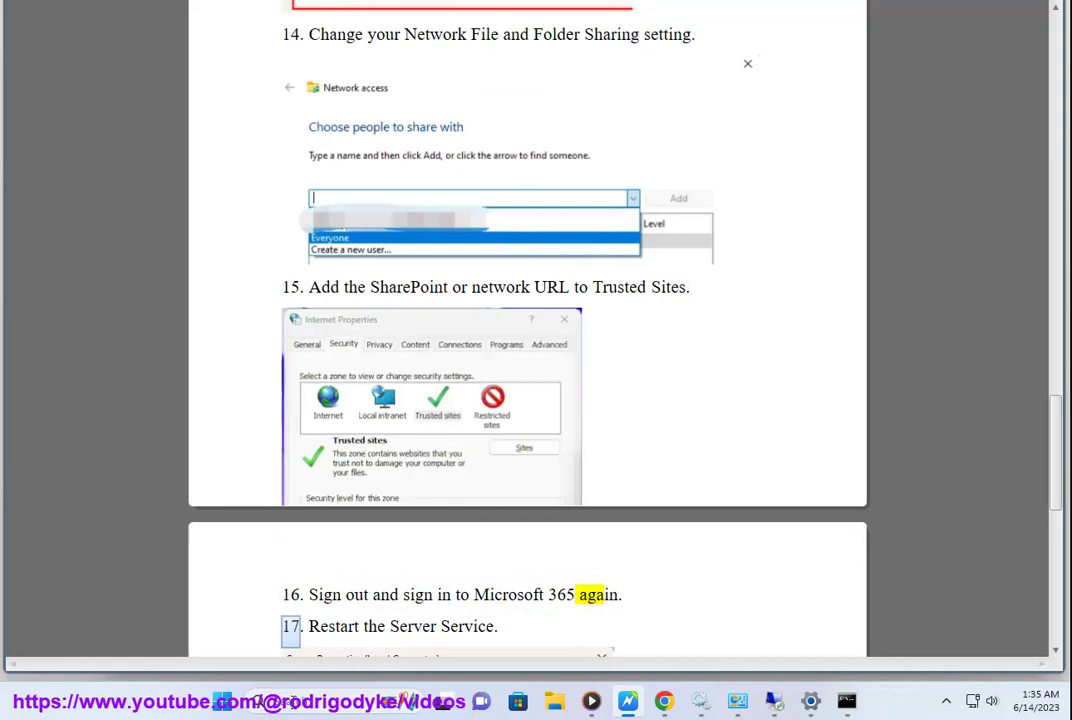
left_click(299, 693)
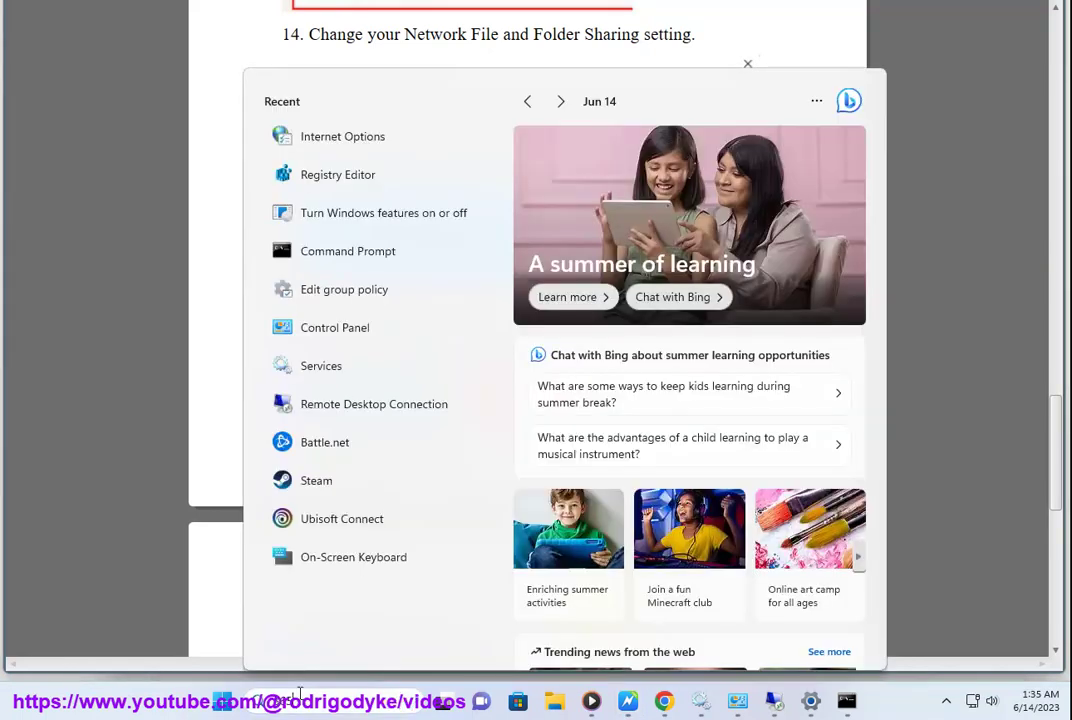
type("365")
key("BackSpace")
key("BackSpace")
key("BackSpace")
type("wq")
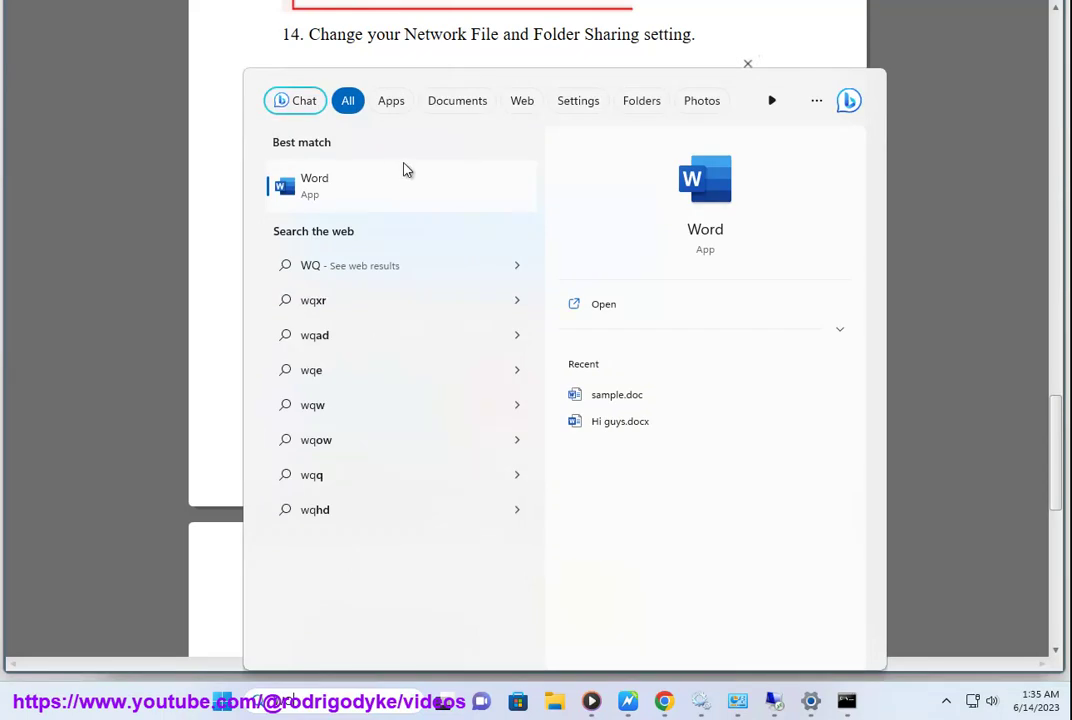
key("Escape")
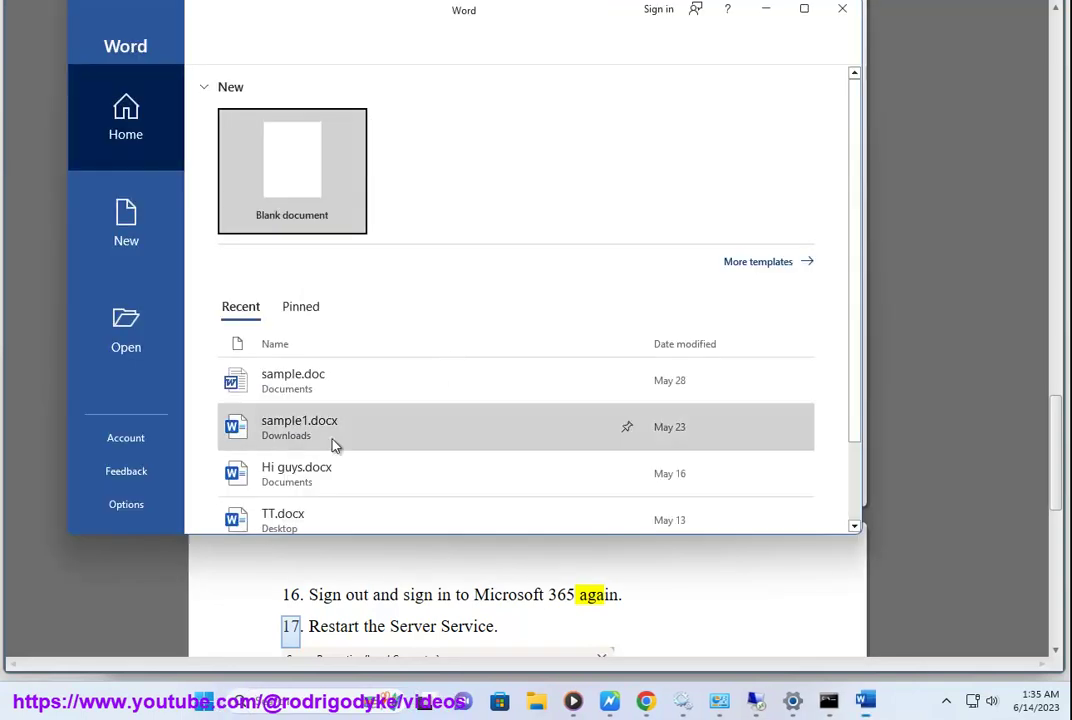
left_click(126, 437)
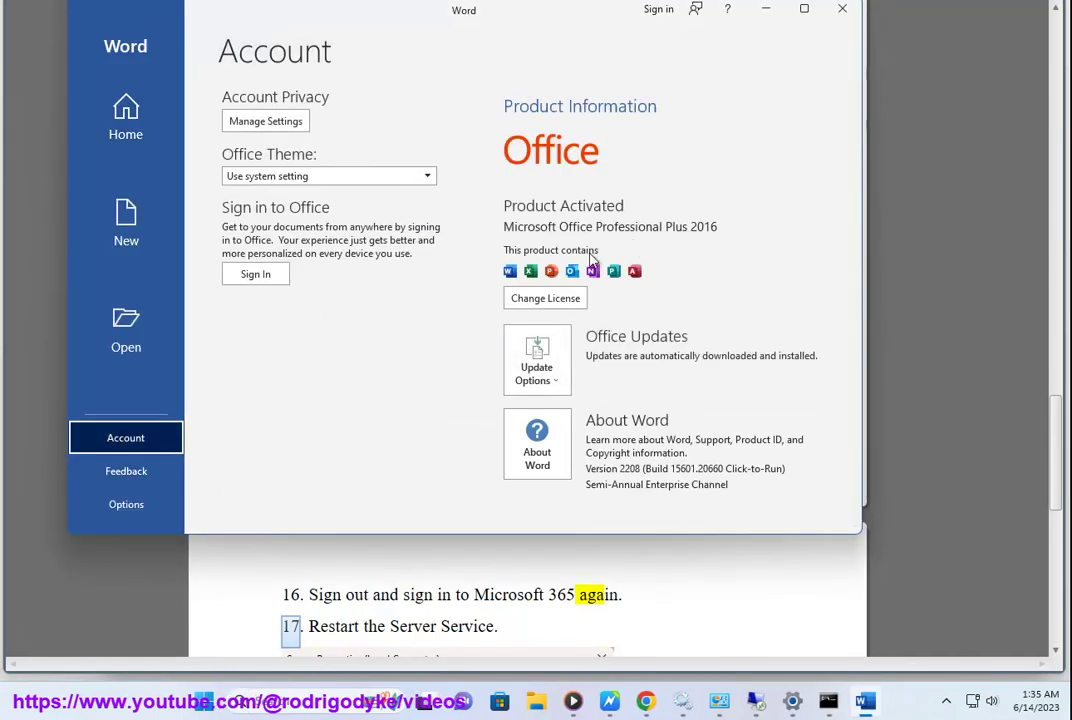
key("Tab")
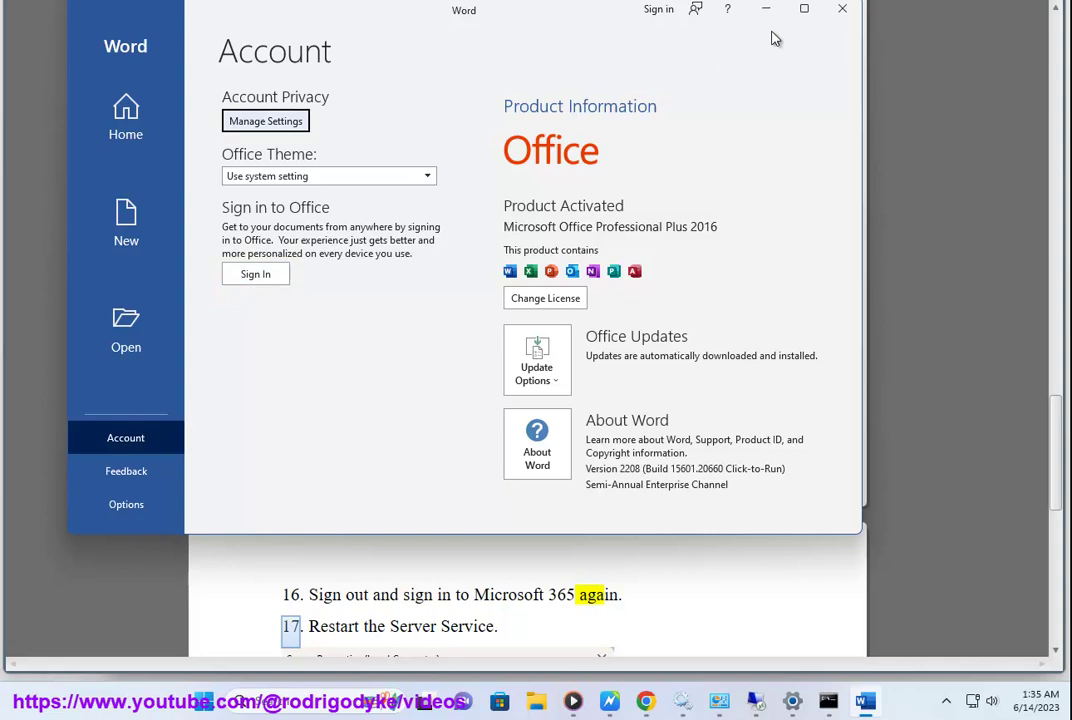
left_click(840, 9)
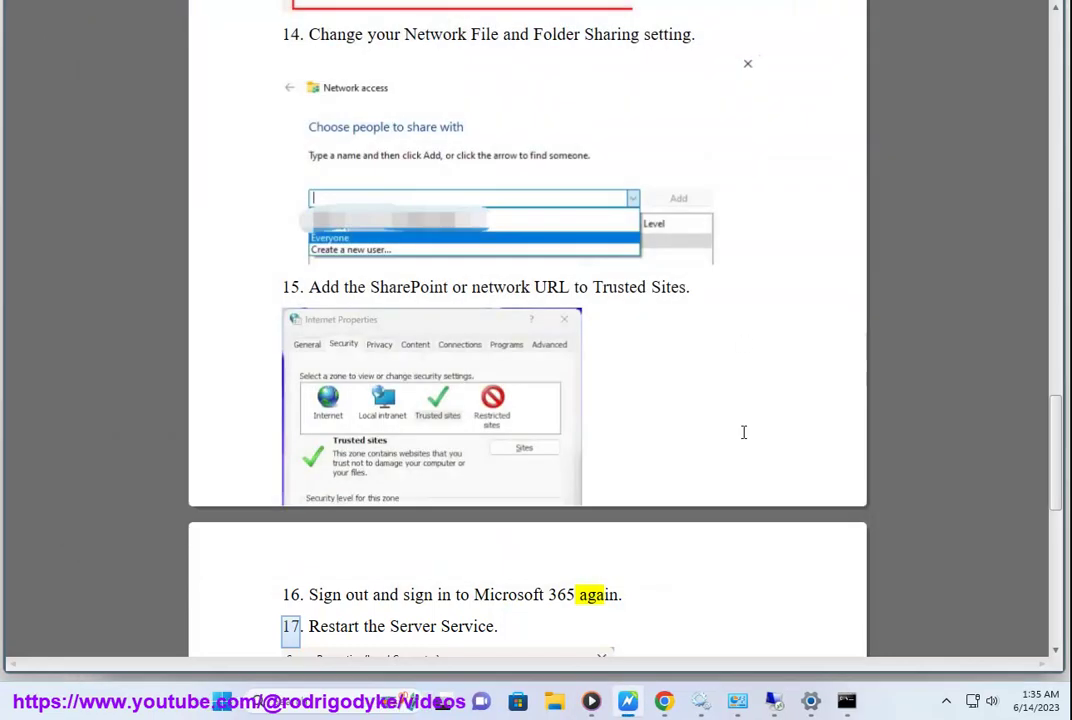